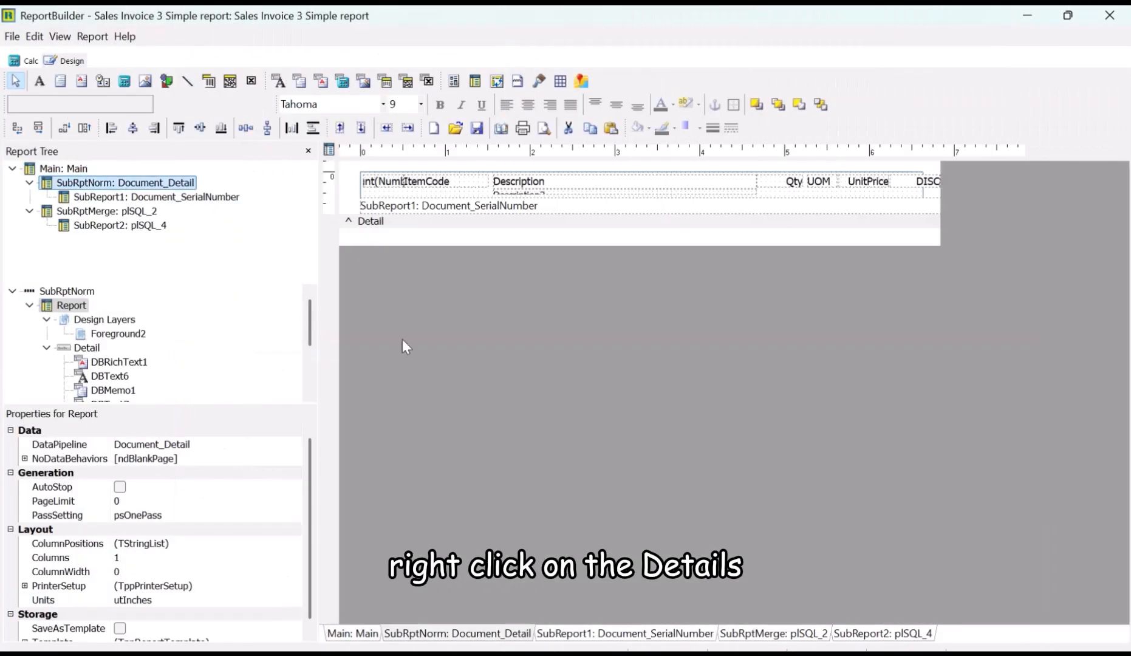
Set the print count of the Document_Detail subreport's Detail band to 10 and review both pages of the invoice preview
right_click(400, 221)
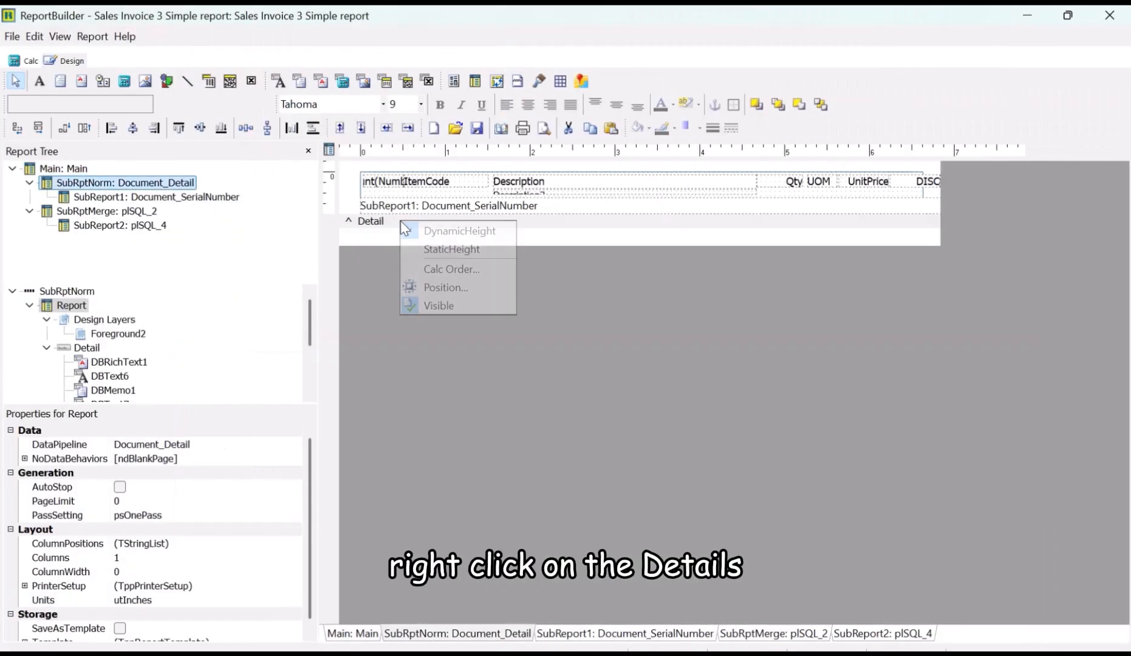
click(473, 288)
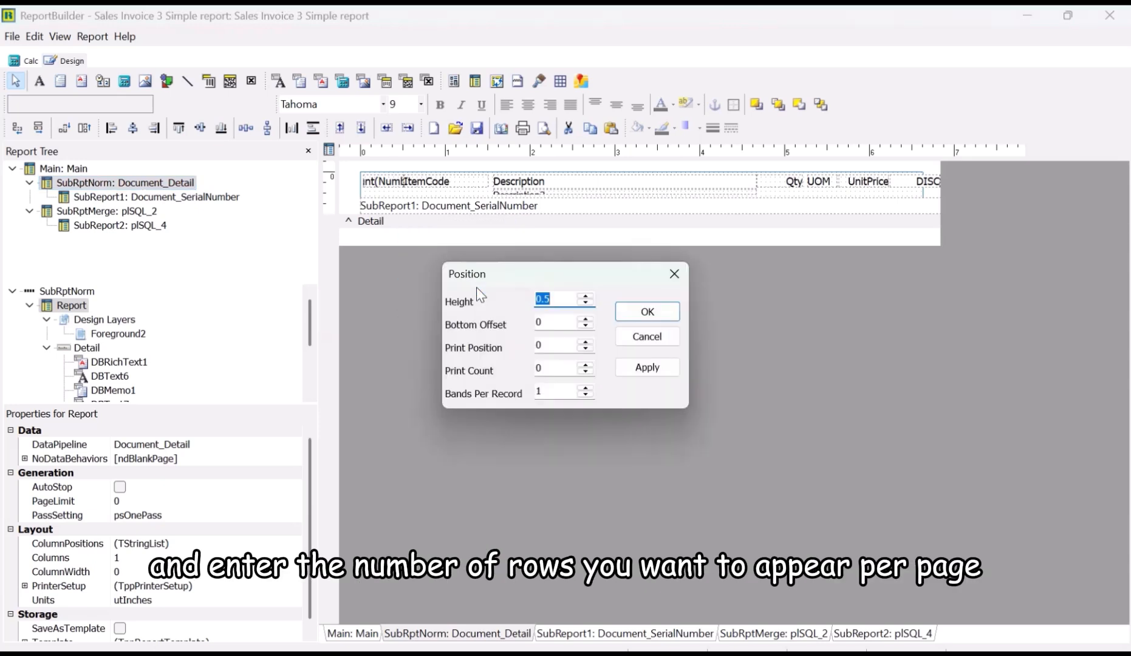
click(549, 366)
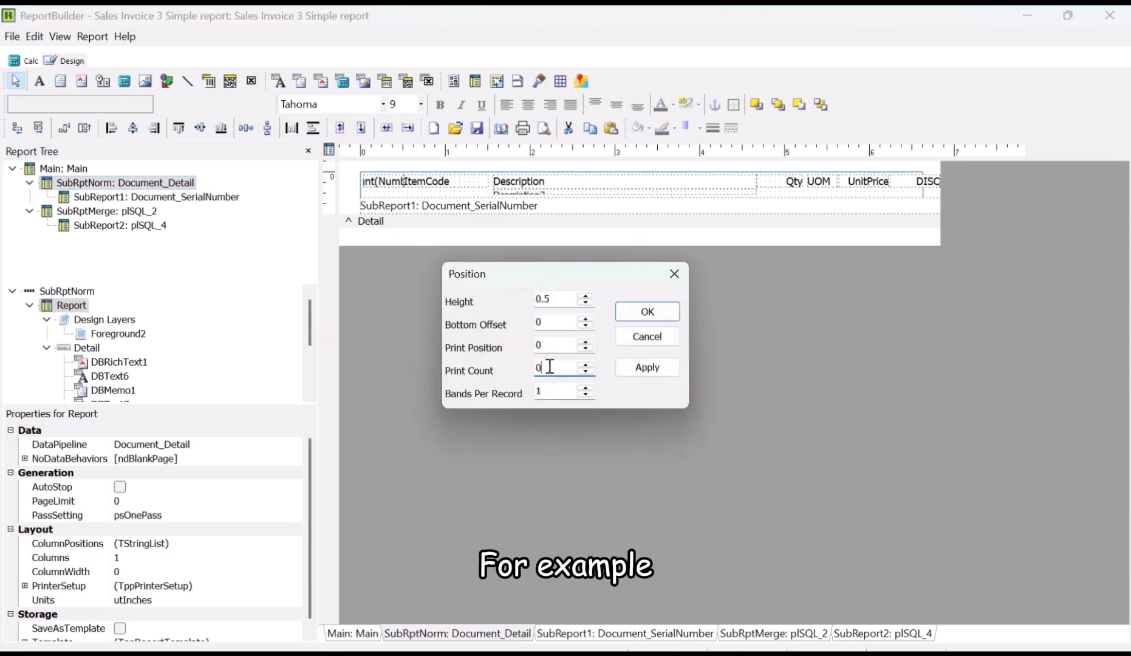
text(1)
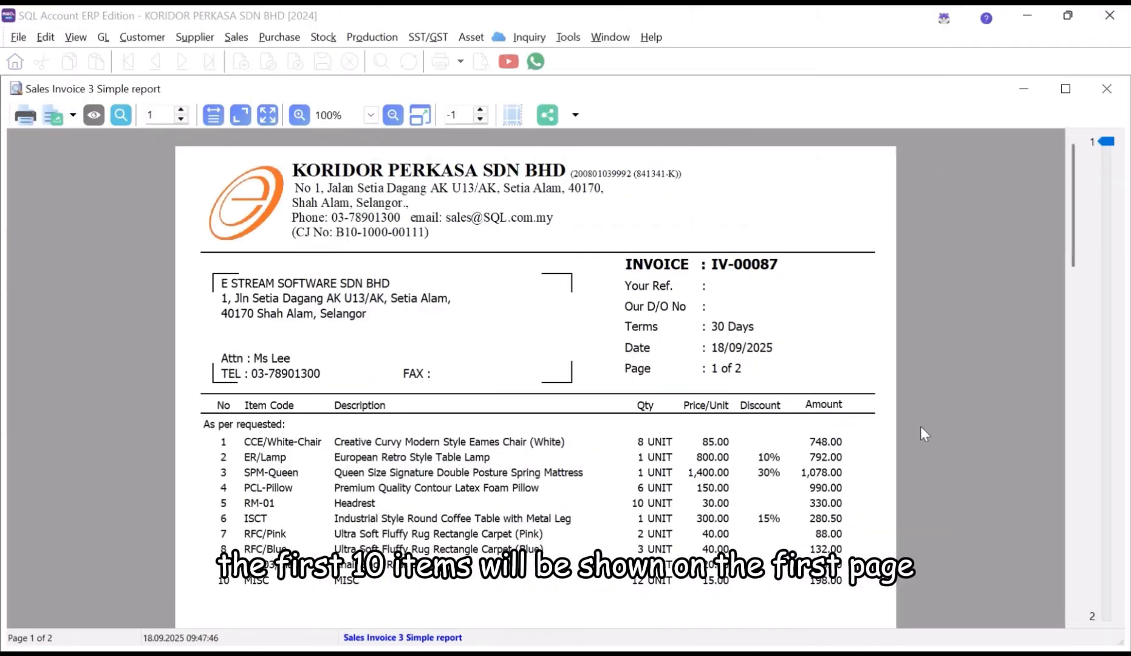
scroll(919, 427, down, 10)
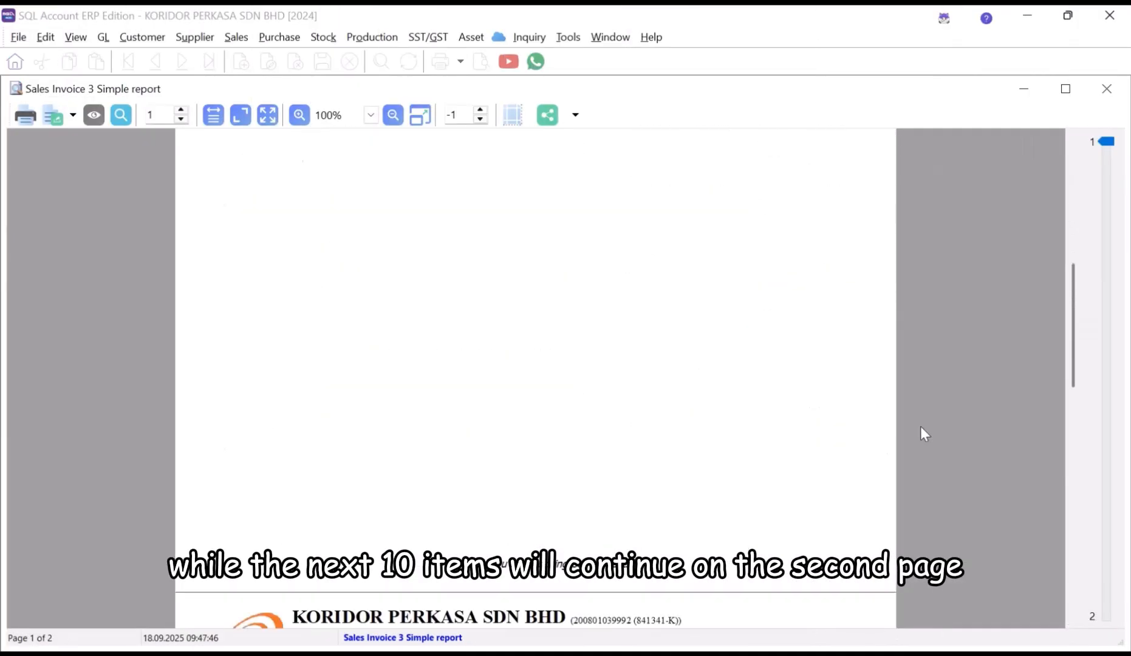
scroll(920, 427, down, 10)
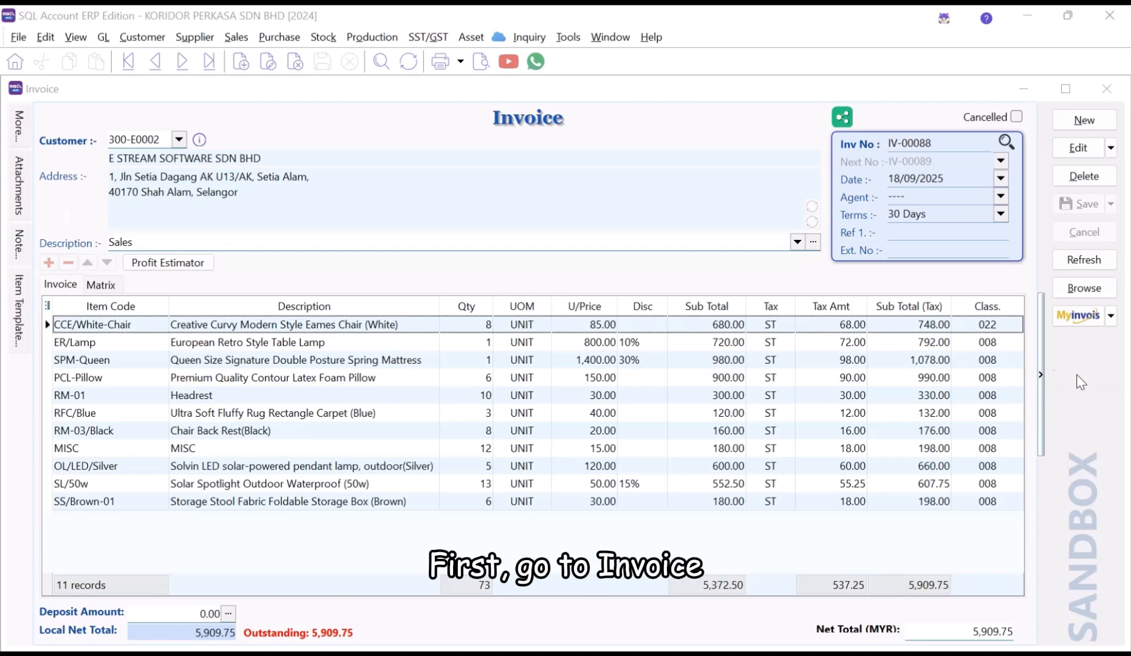
Preview the invoice with the Sales Invoice 3 (Simple) report and open that report in the Report Designer
click(489, 68)
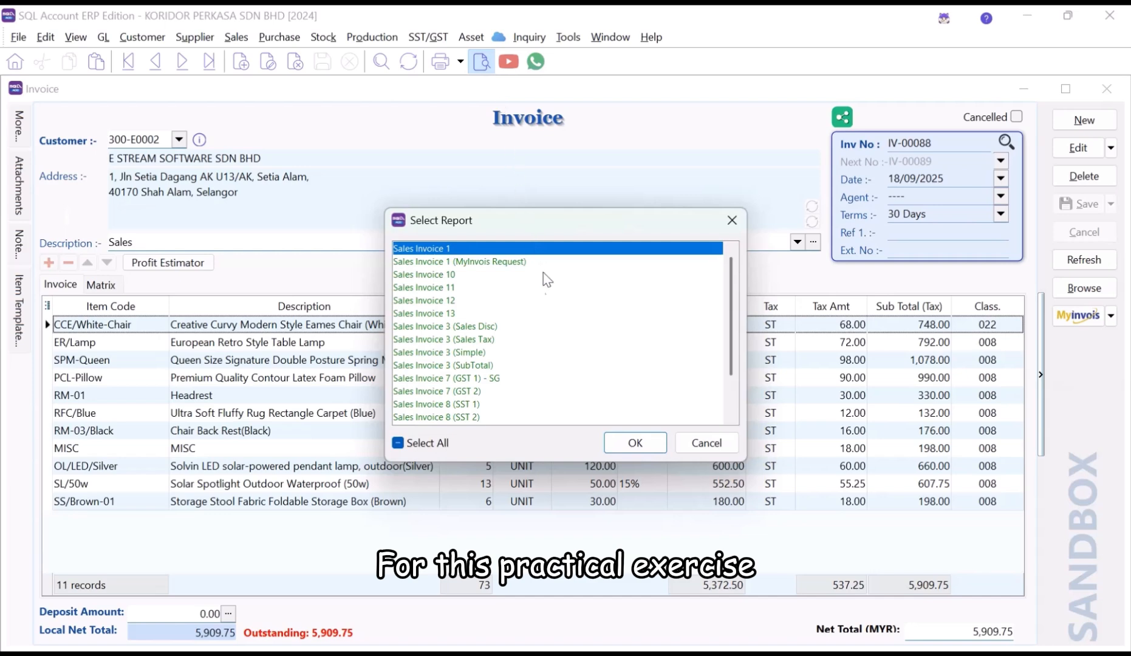
click(563, 355)
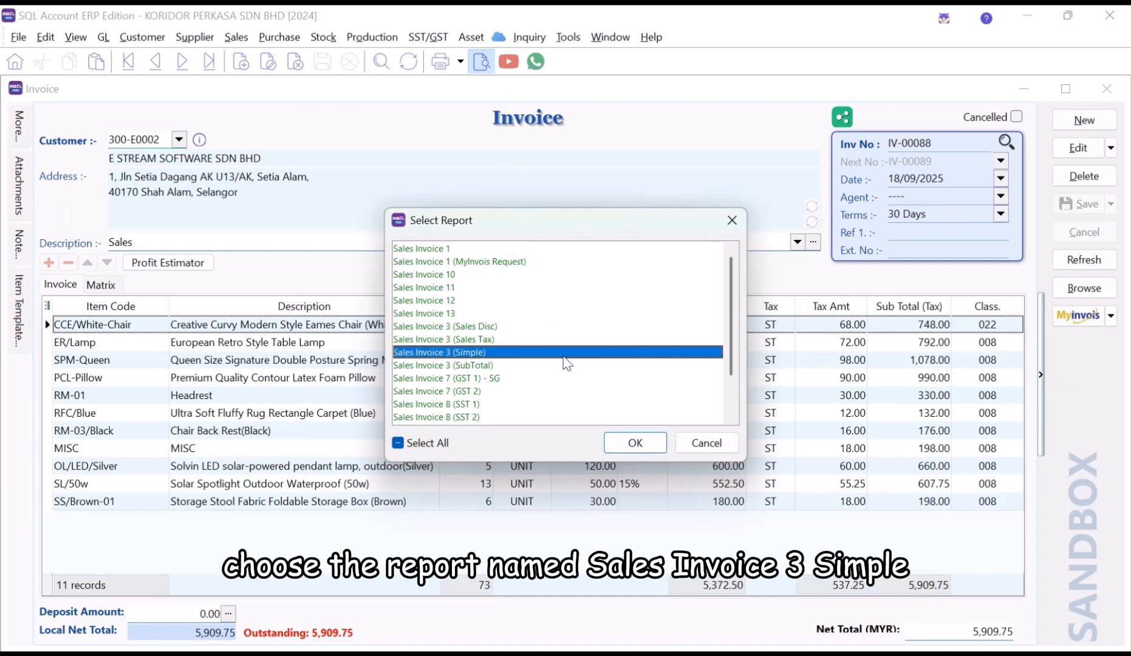
click(659, 448)
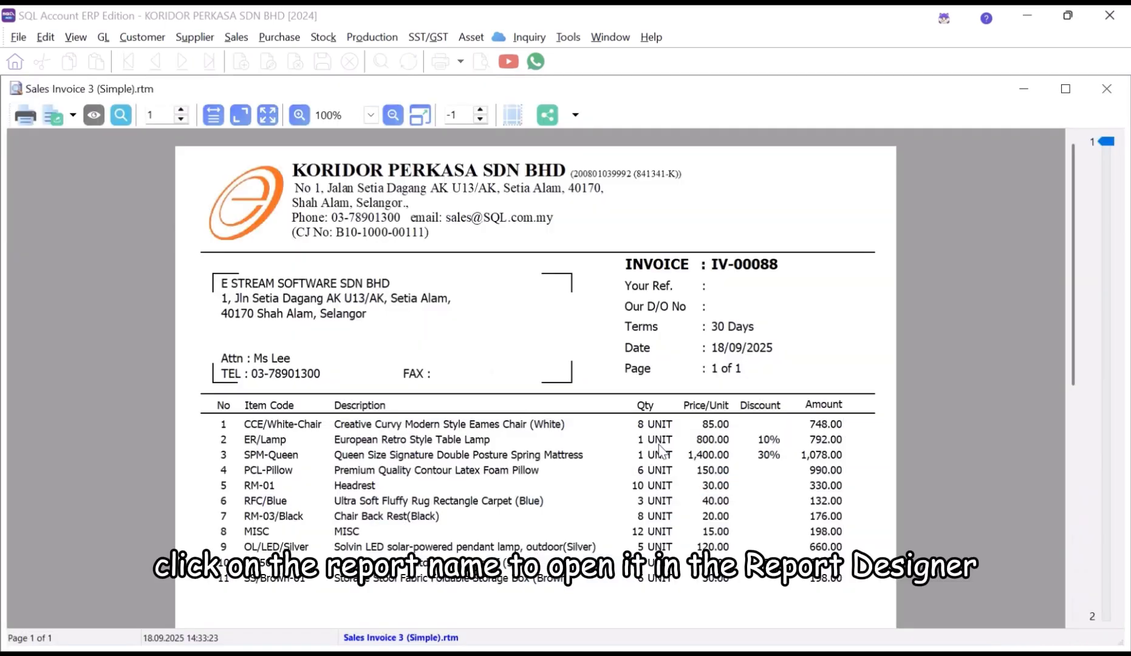
click(458, 638)
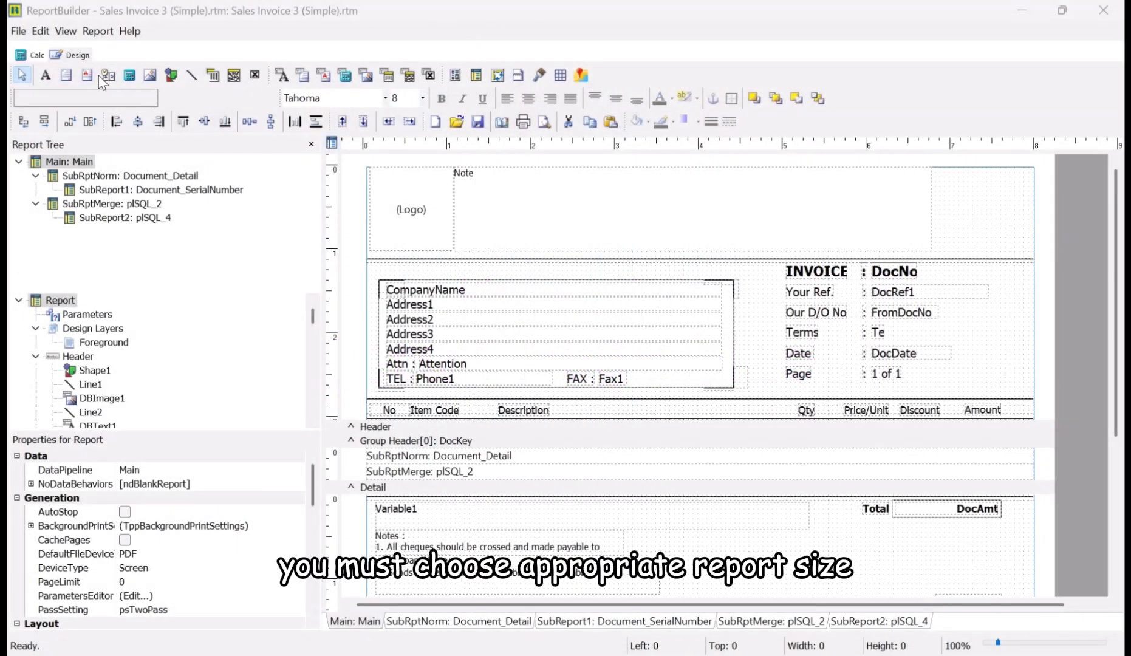
Set the report's page setup to Letter paper with a height of 5.5 for a half-page layout
click(18, 31)
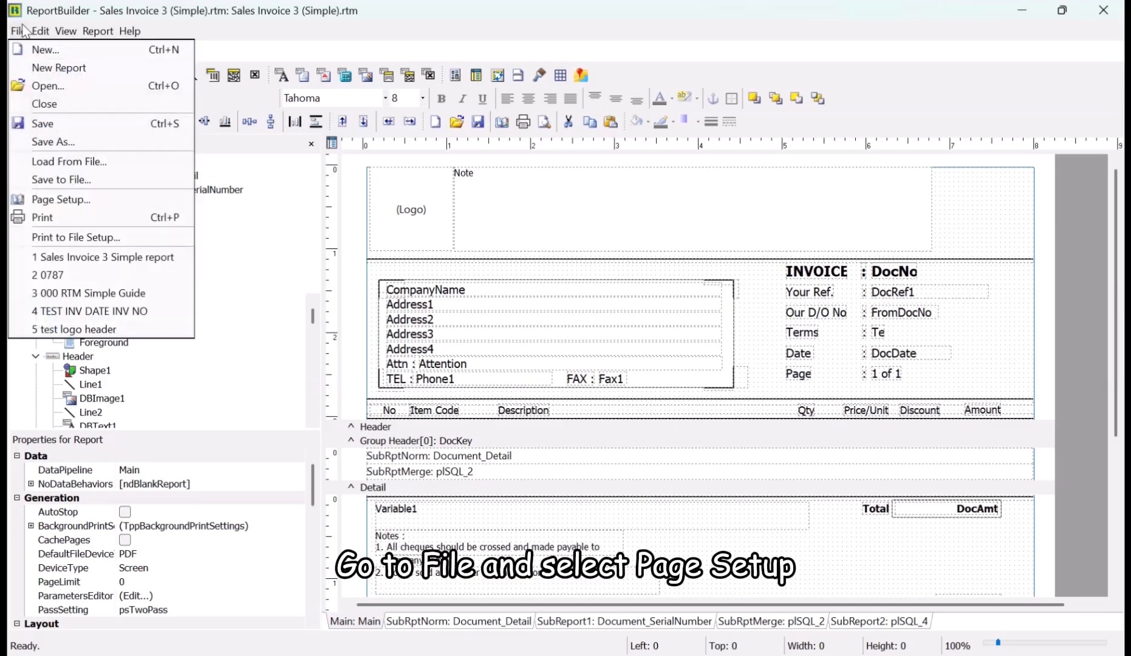
click(131, 200)
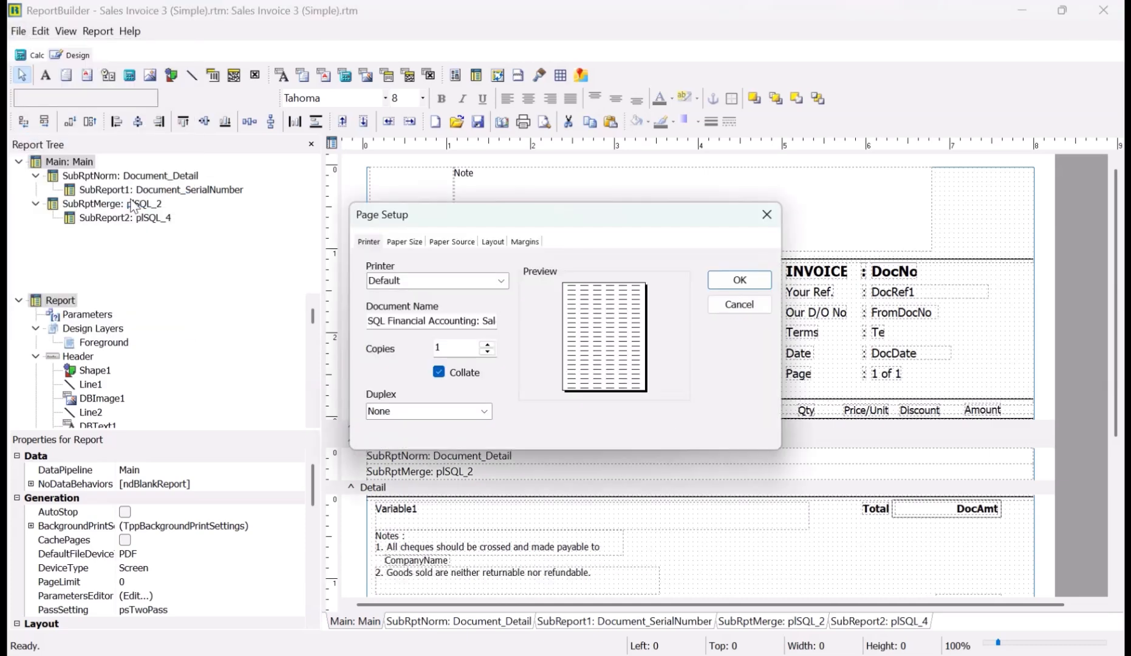
click(417, 243)
click(497, 282)
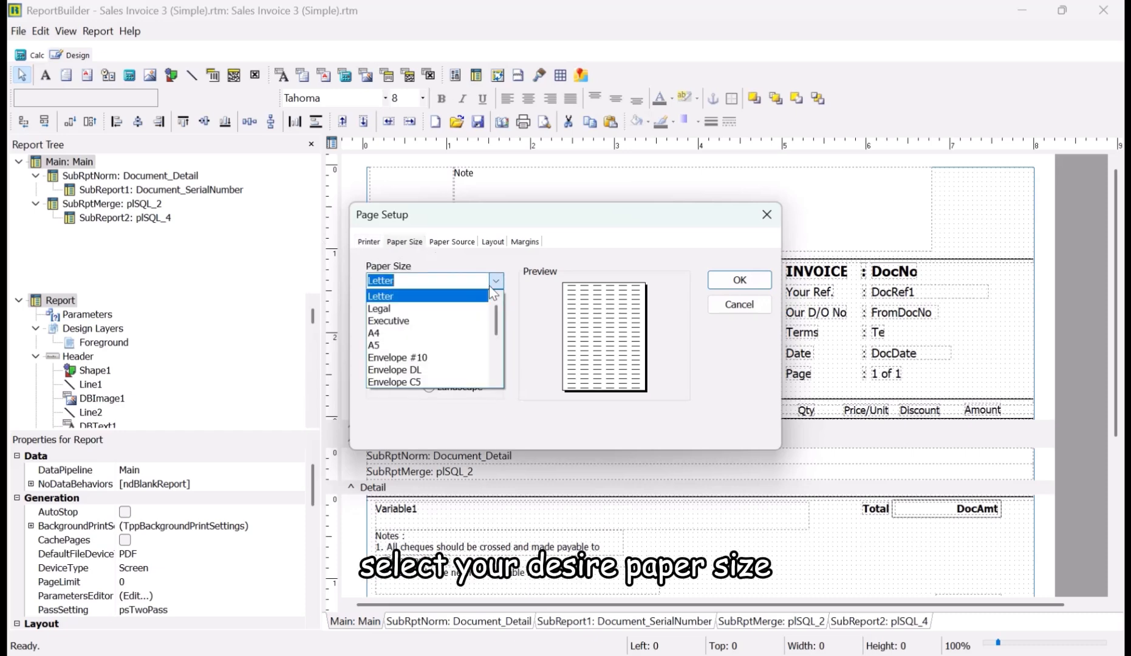
click(477, 297)
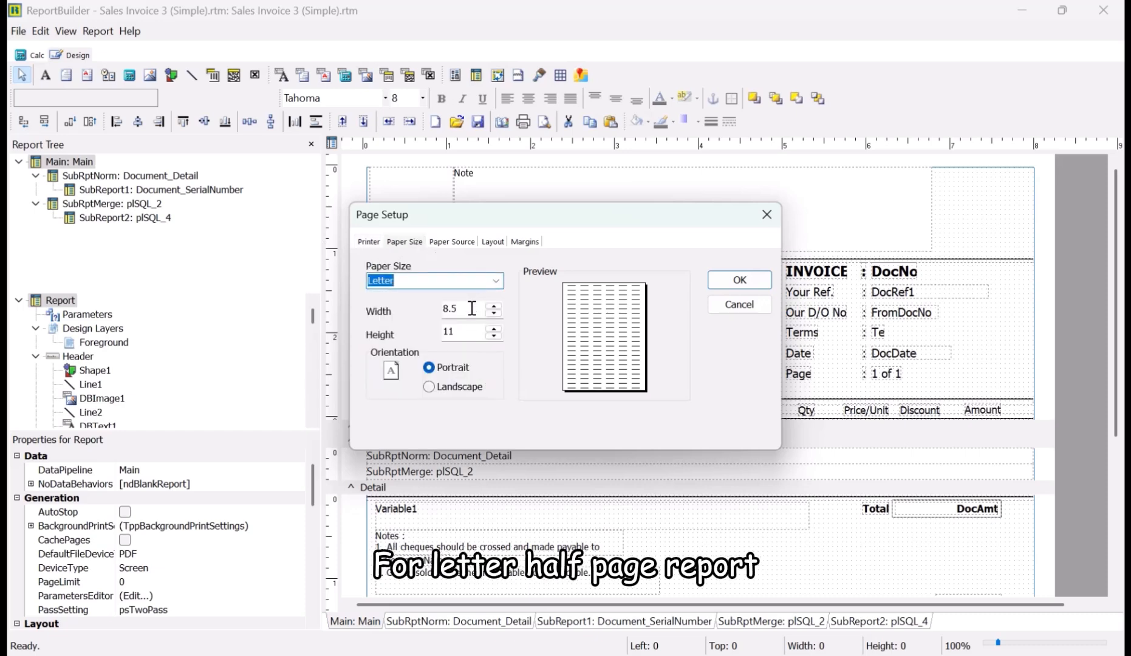
click(472, 328)
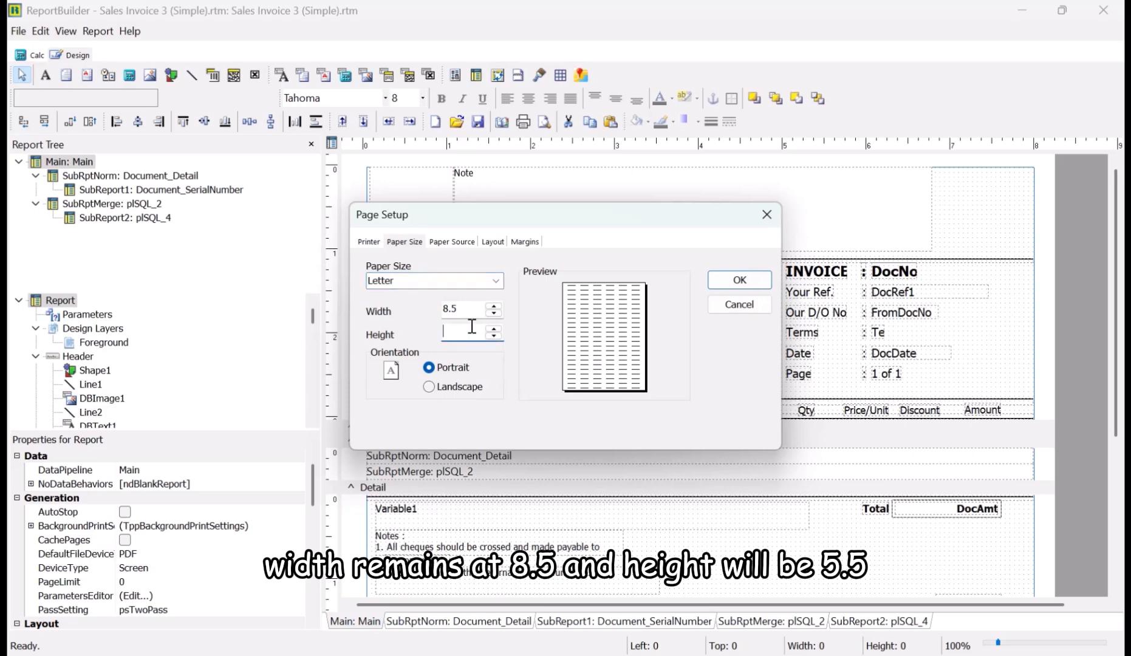
text(5.5)
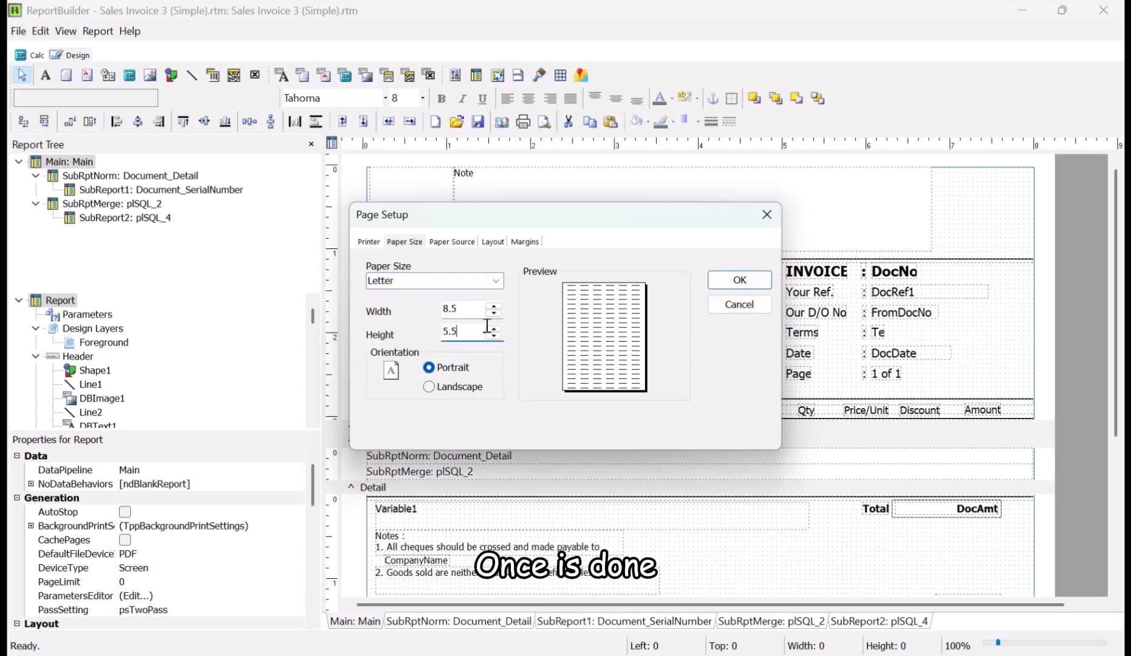
click(754, 282)
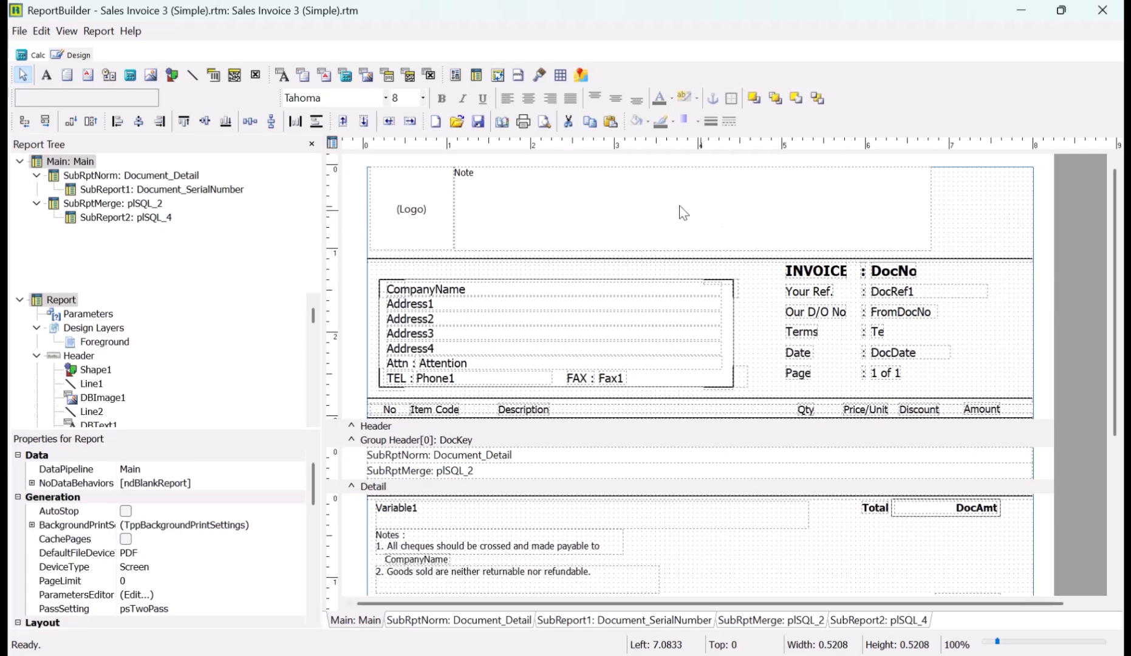
Insert an image object in the header's blank area beside the Note field and load the ISO picture into it
click(146, 81)
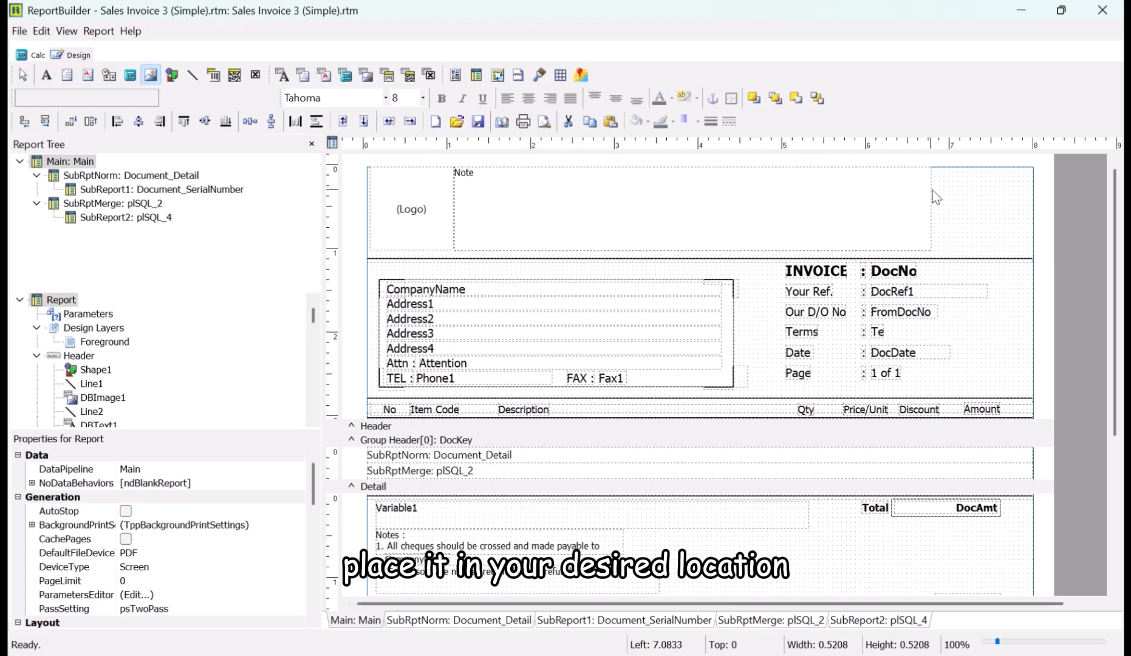
click(957, 195)
right_click(968, 216)
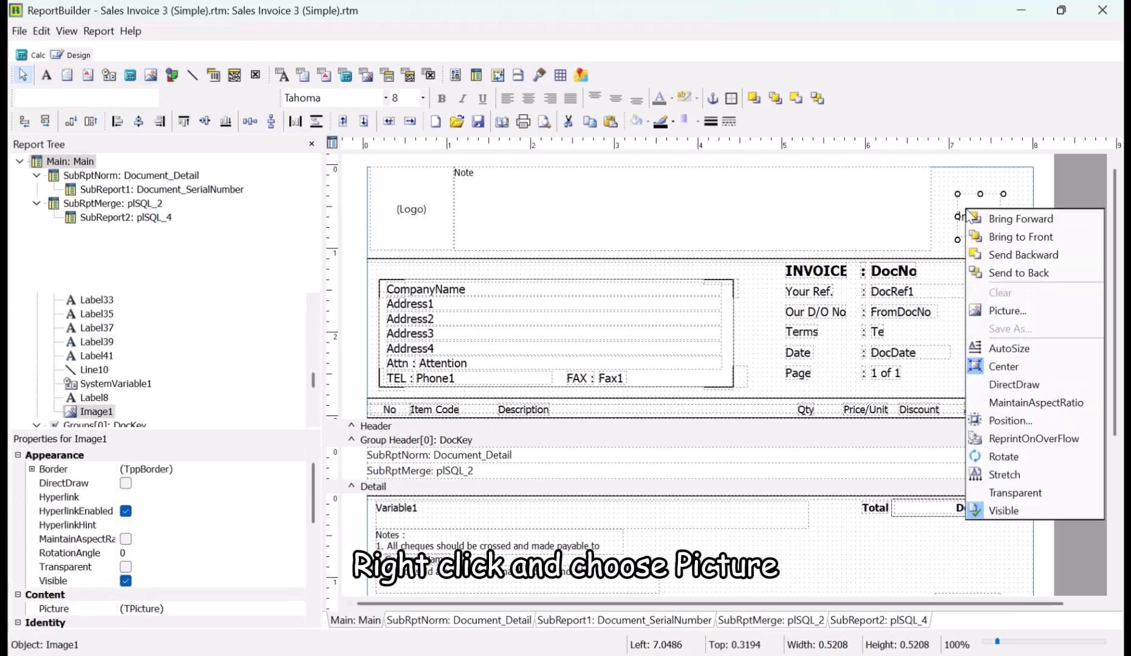
click(1053, 308)
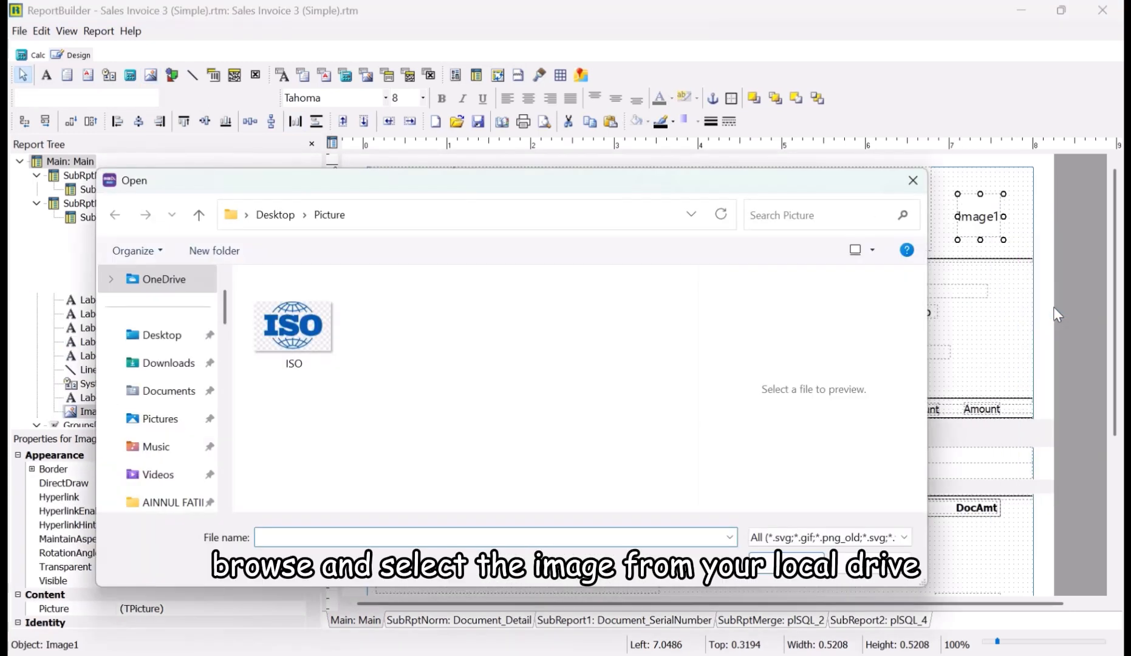
click(304, 331)
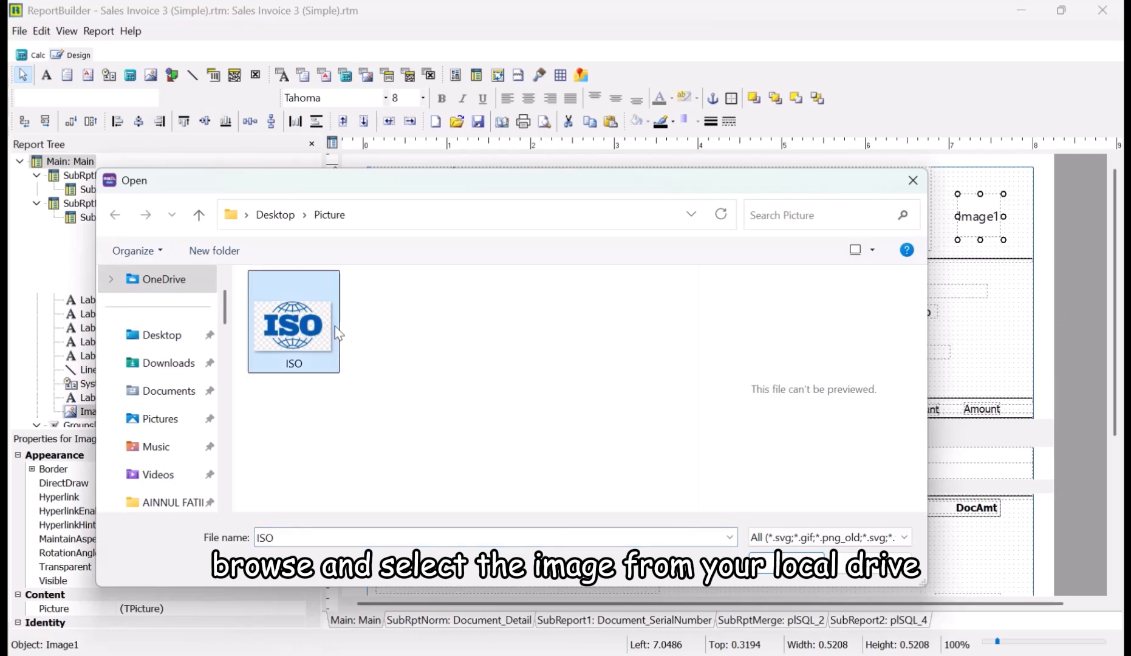
click(794, 560)
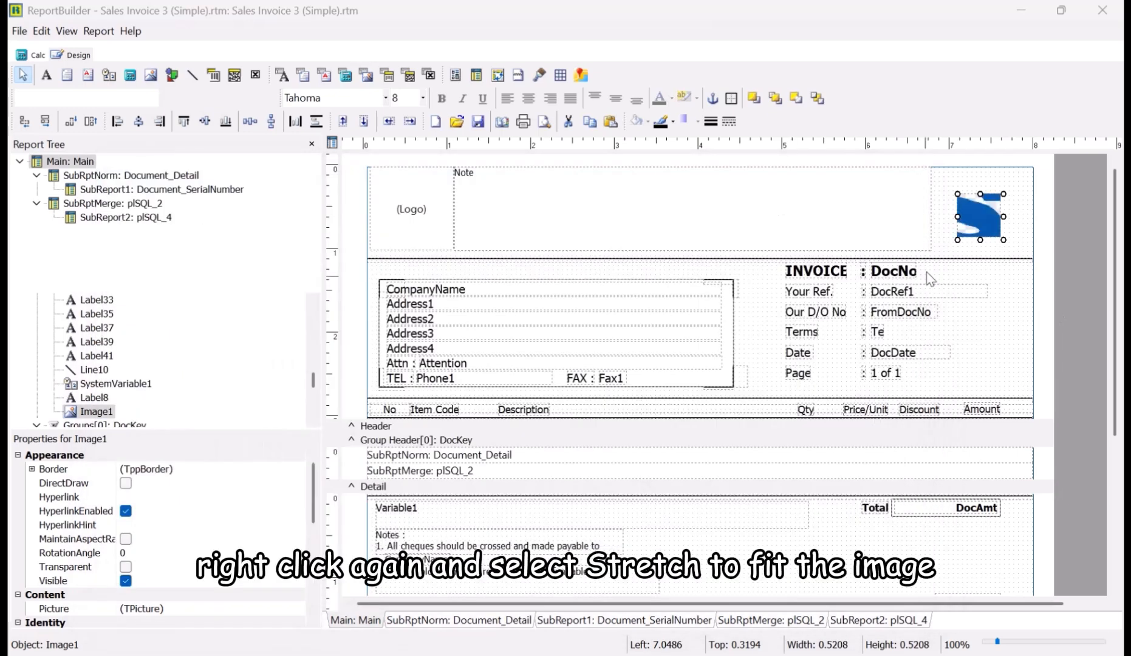
Stretch the ISO picture to its frame and enlarge the frame to fill the space beside the Note field
right_click(973, 207)
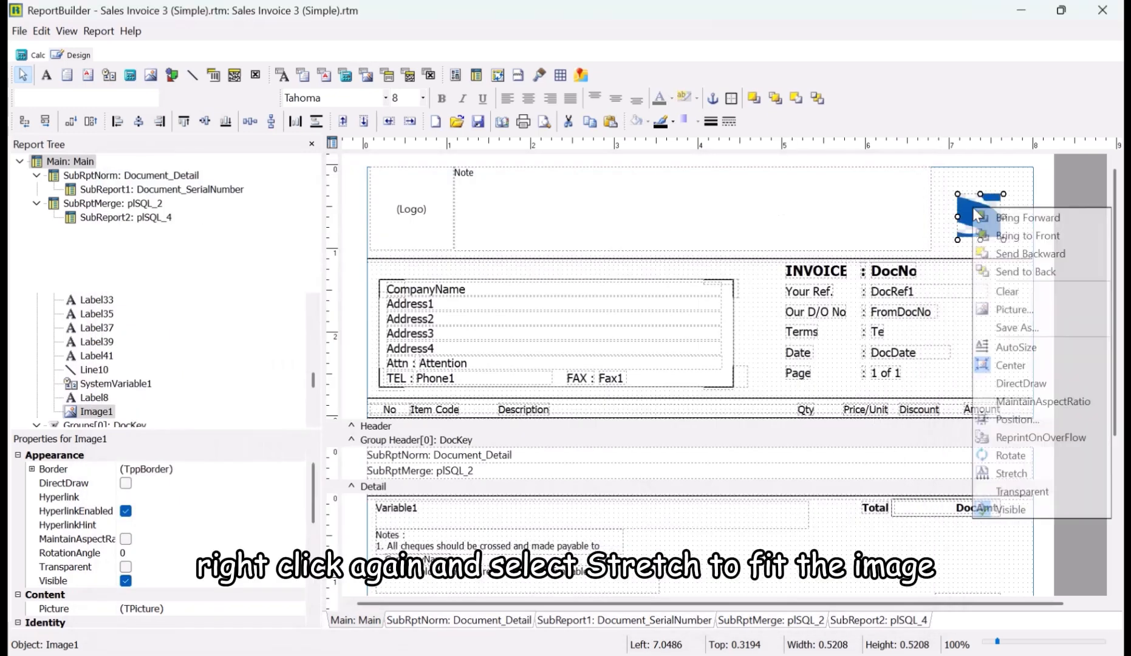
click(1057, 482)
mouse_move(1002, 194)
mouse_down()
mouse_move(1033, 183)
mouse_move(1008, 184)
mouse_up()
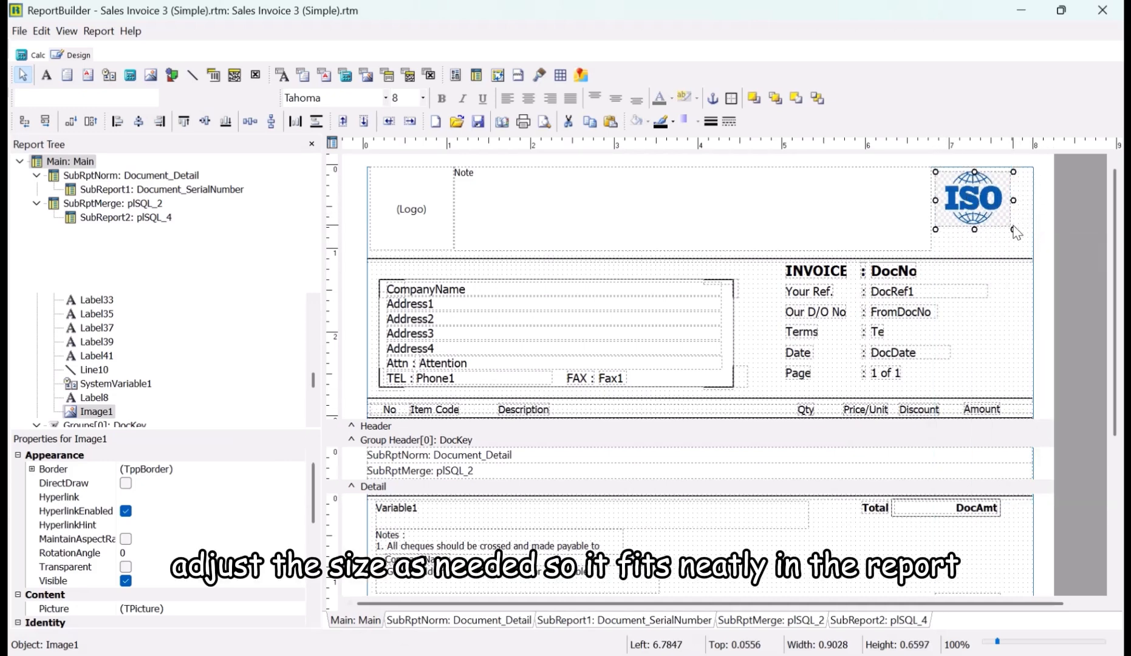
drag(1015, 232, 1034, 253)
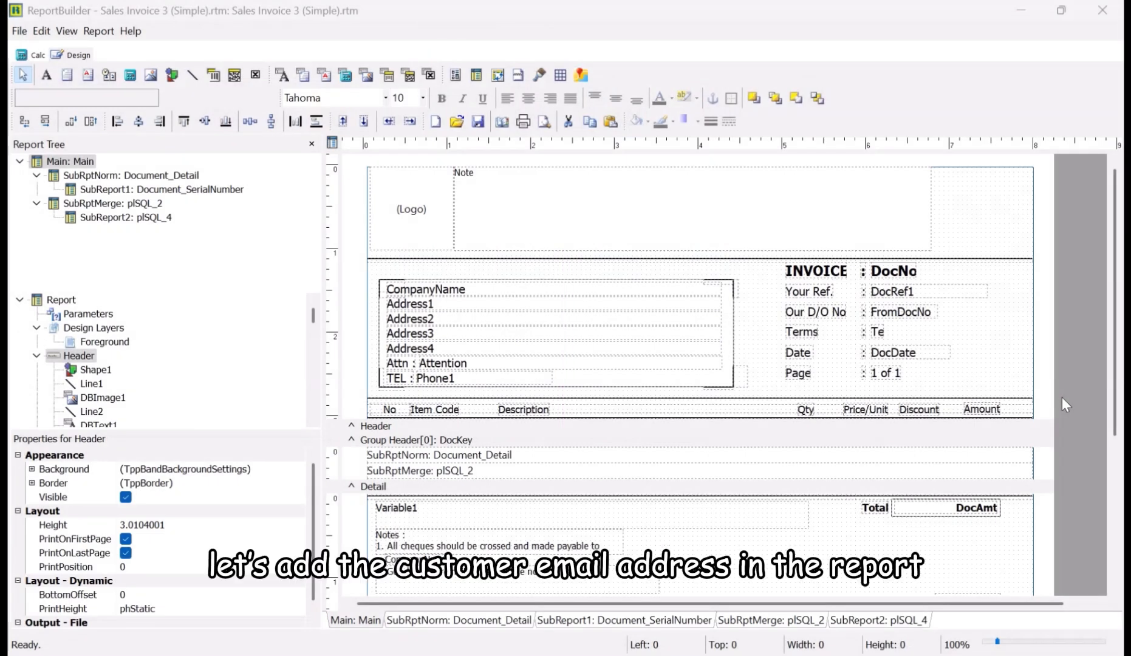
Add a label reading "Email:" in the customer box, on the same line as the phone number
click(49, 75)
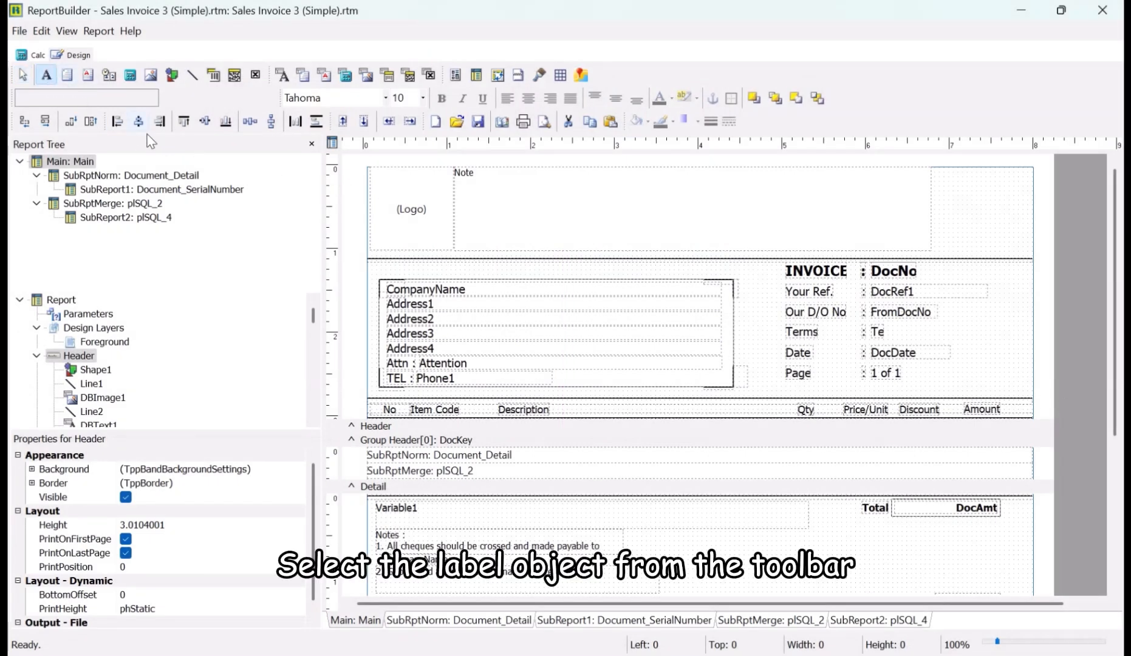
click(572, 380)
click(573, 381)
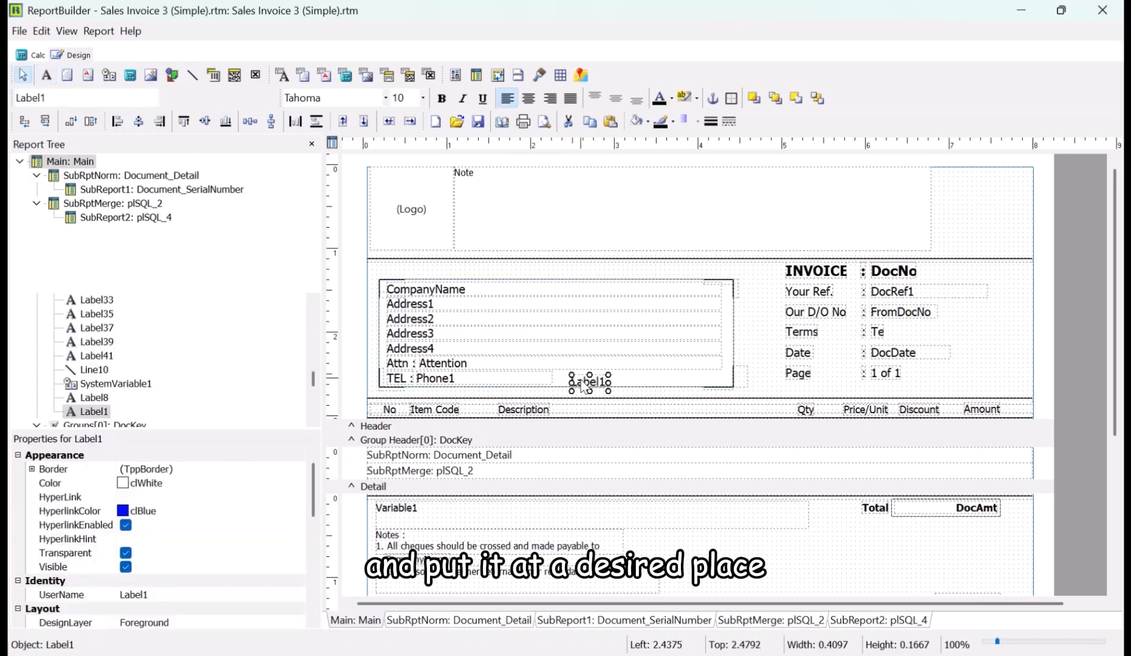
click(77, 107)
text(E)
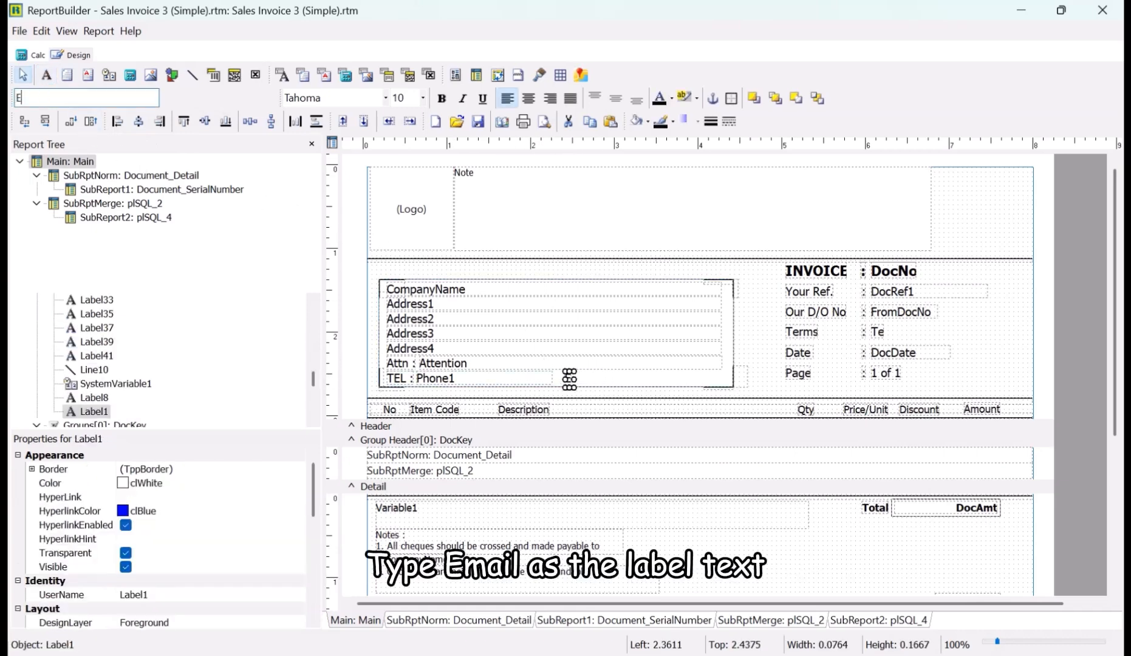
text(mail:)
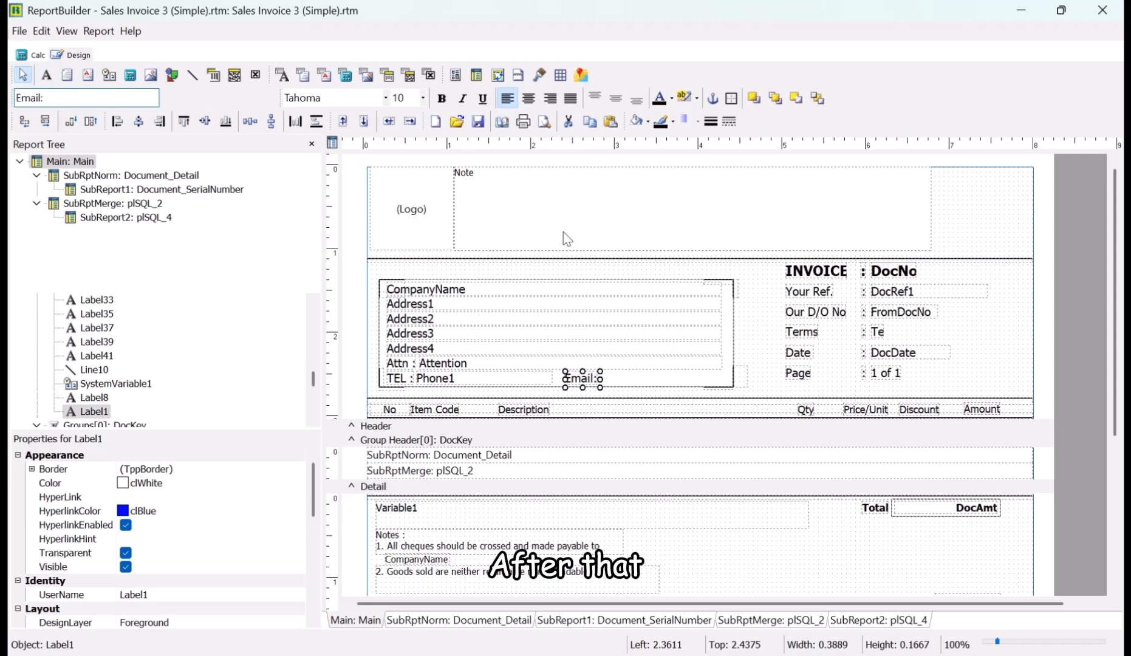
Insert a DBText object directly beside the Email: label and align it with the label's line
click(282, 75)
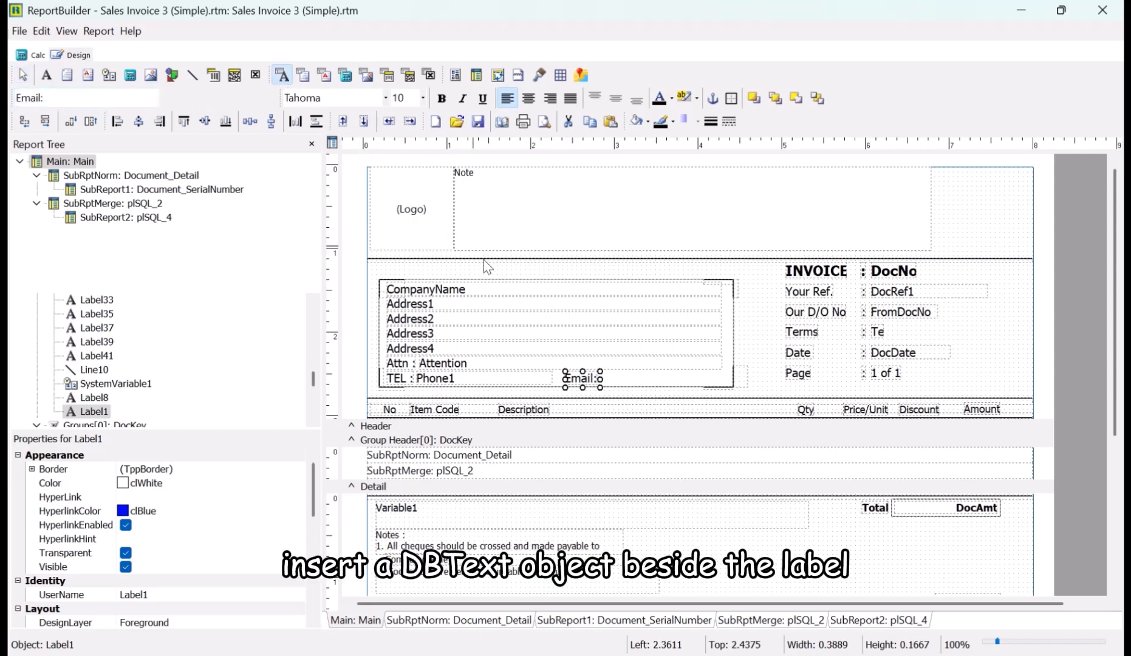
click(608, 375)
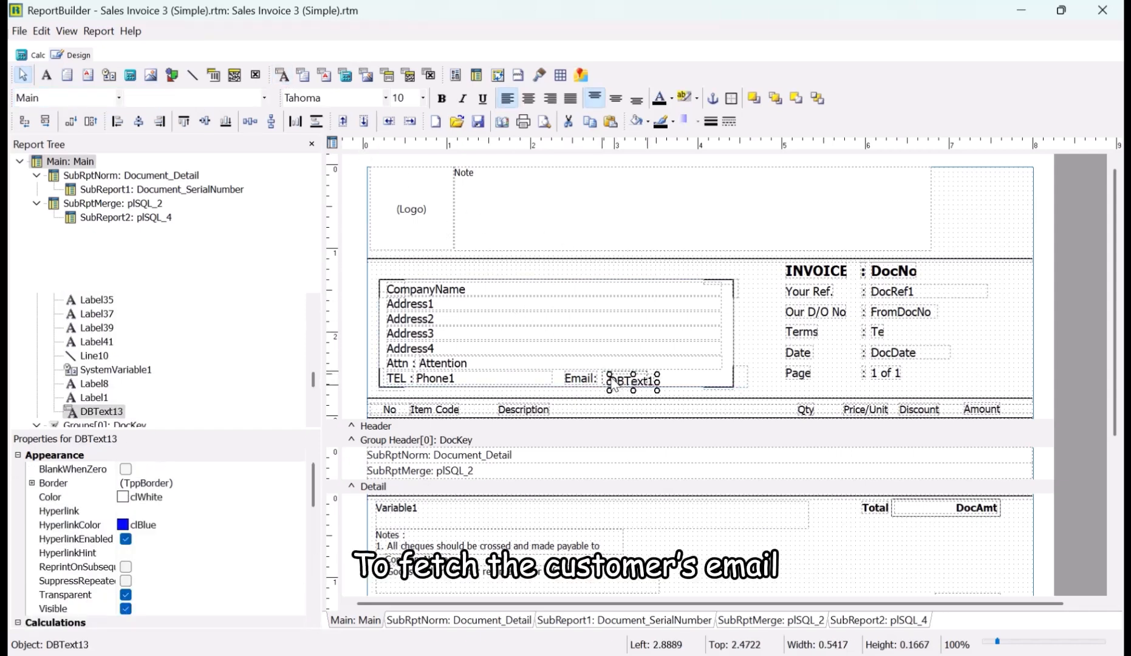
drag(612, 383, 605, 380)
Bind the new DBText object to the Email field of the Document_CompanyBranch data pipeline
click(118, 97)
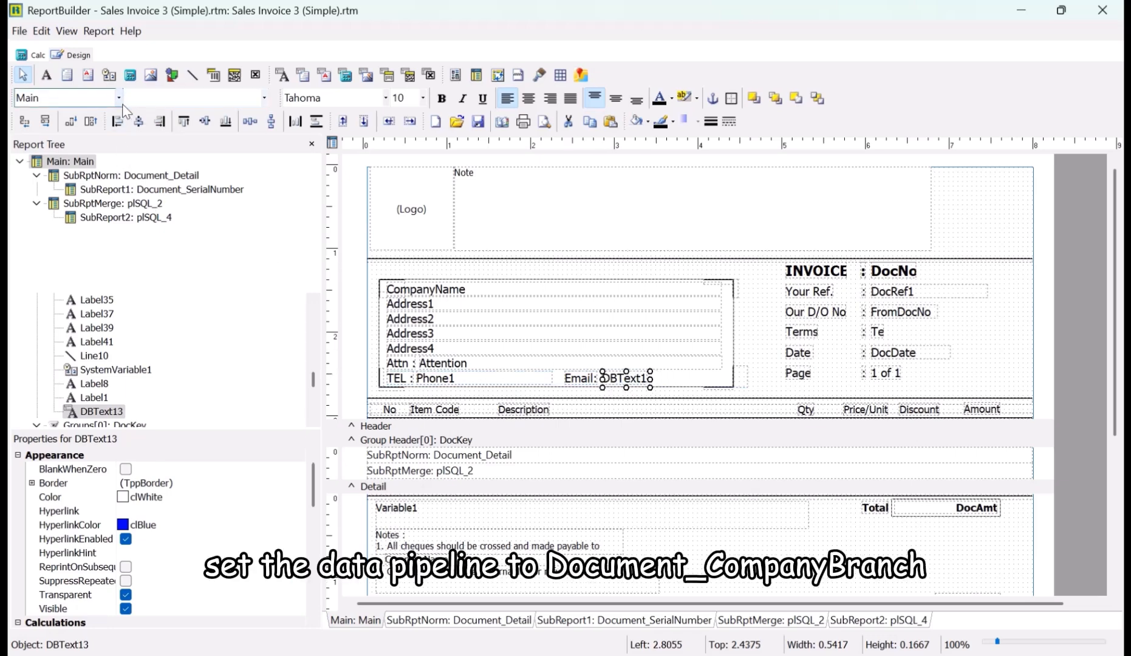
scroll(121, 140, down, 2)
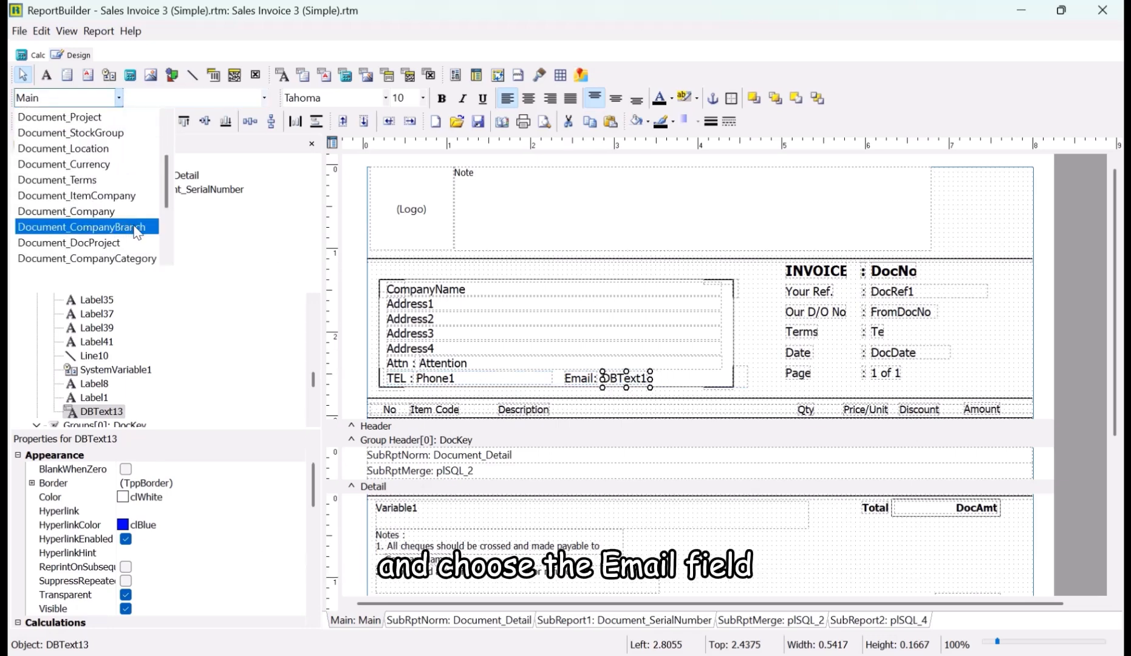
click(121, 211)
click(263, 98)
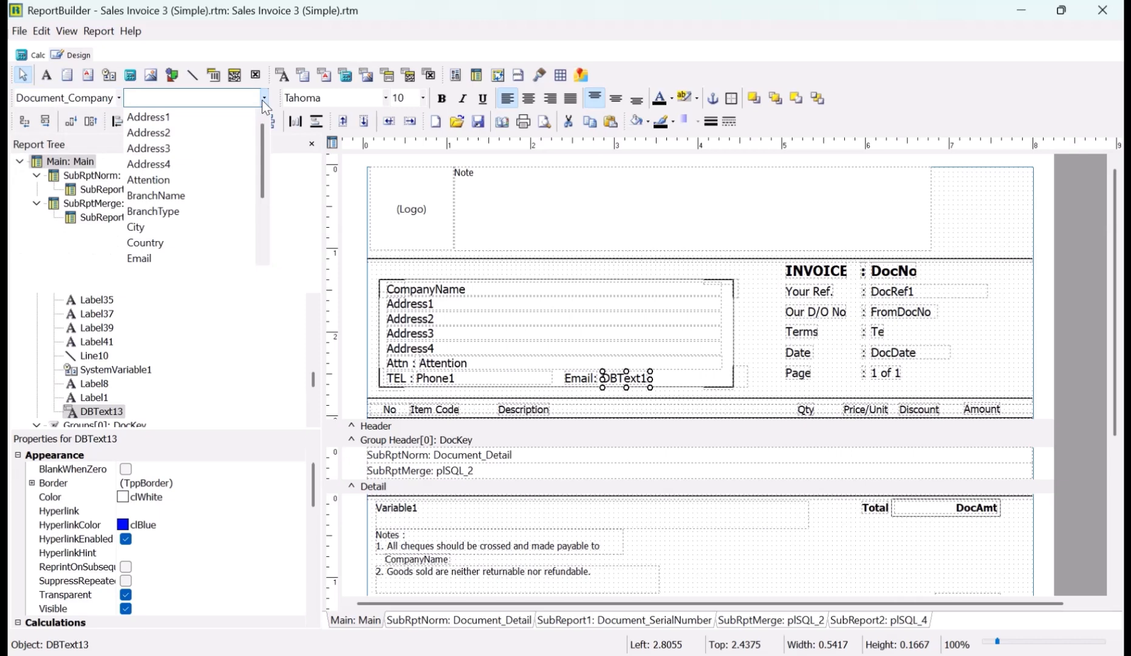
click(202, 259)
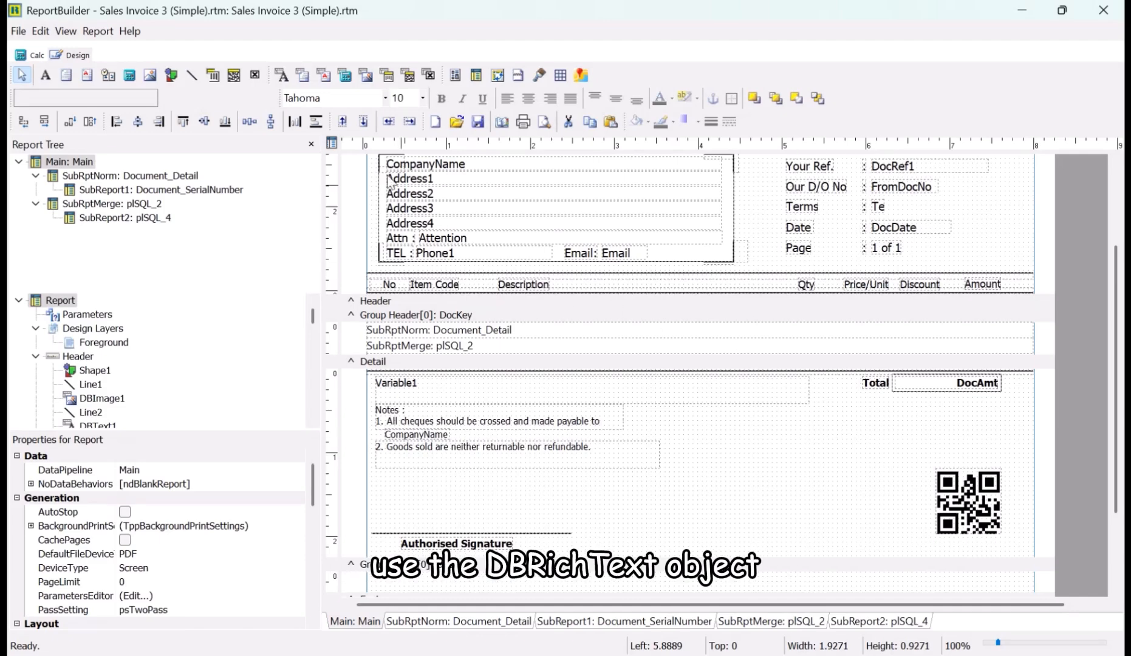
Insert a DBRichText object between the footer notes and the QR code, and bind it to the Note field of the Main pipeline
click(324, 74)
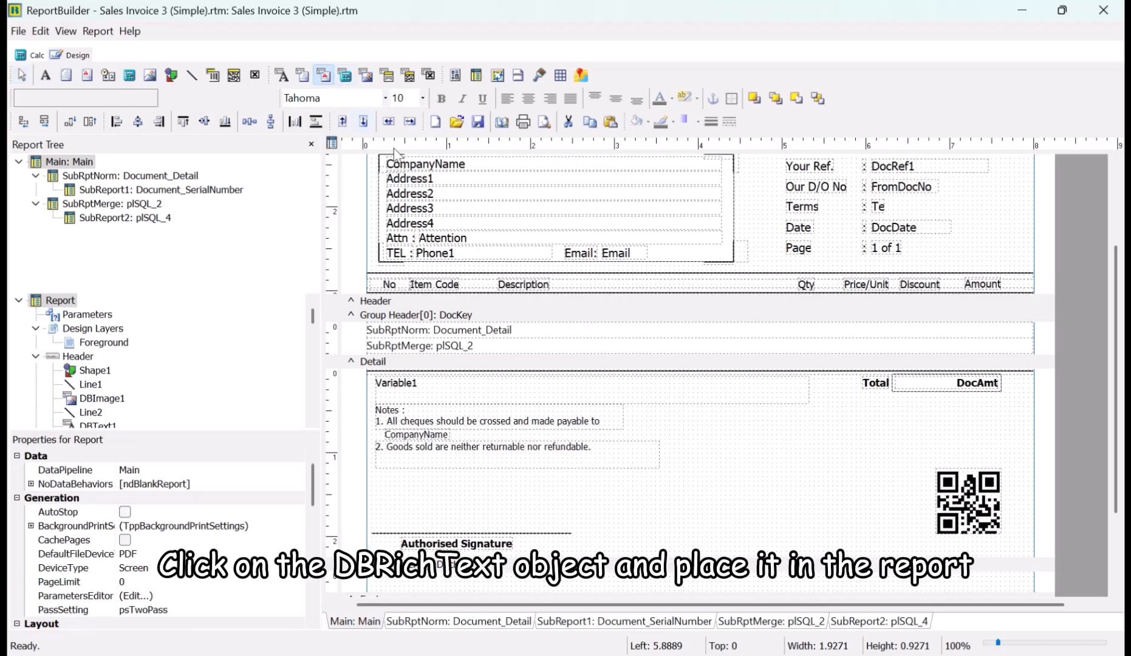
click(717, 450)
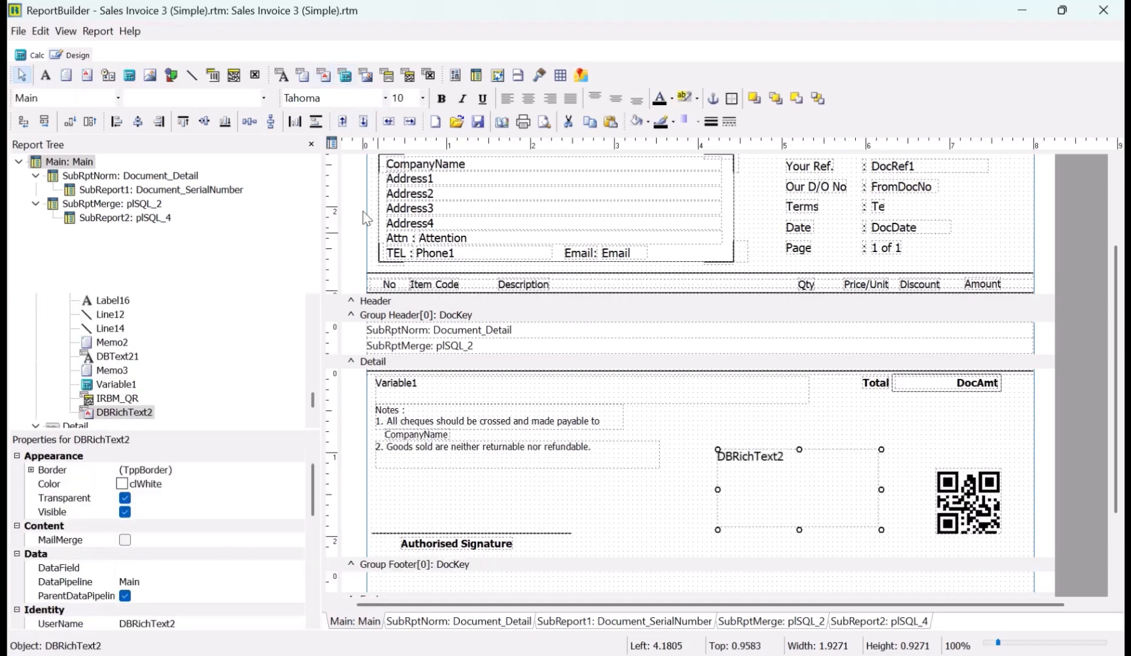
click(264, 97)
scroll(225, 160, down, 12)
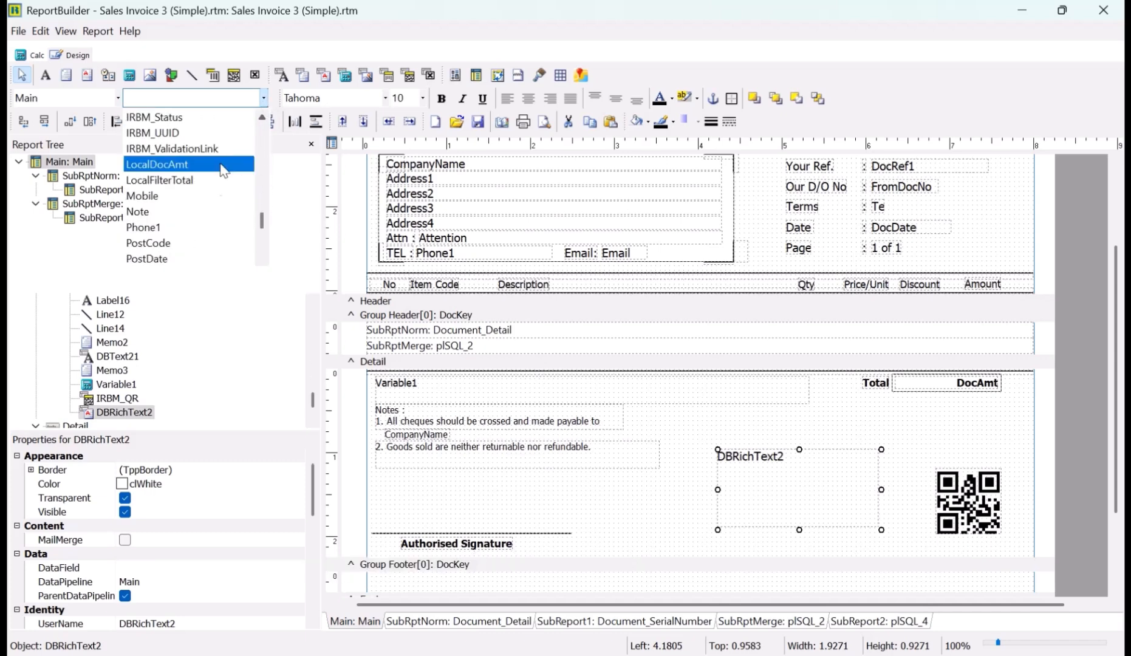
click(213, 211)
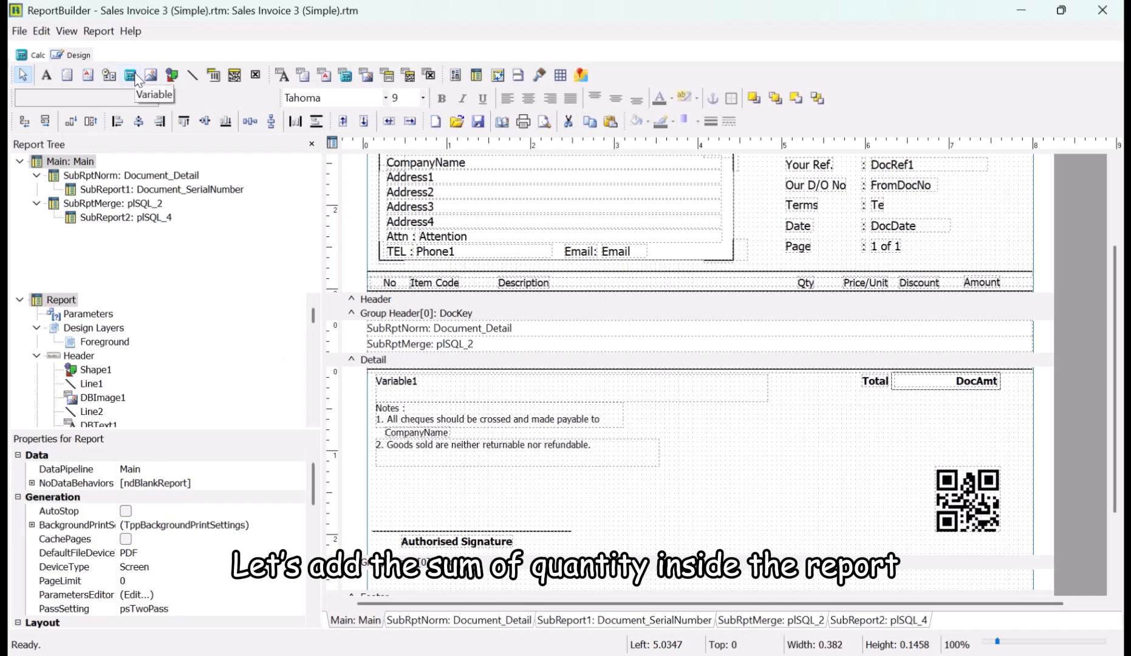
Insert a Variable object directly before the Total label and set its UserName to DocQty
click(135, 77)
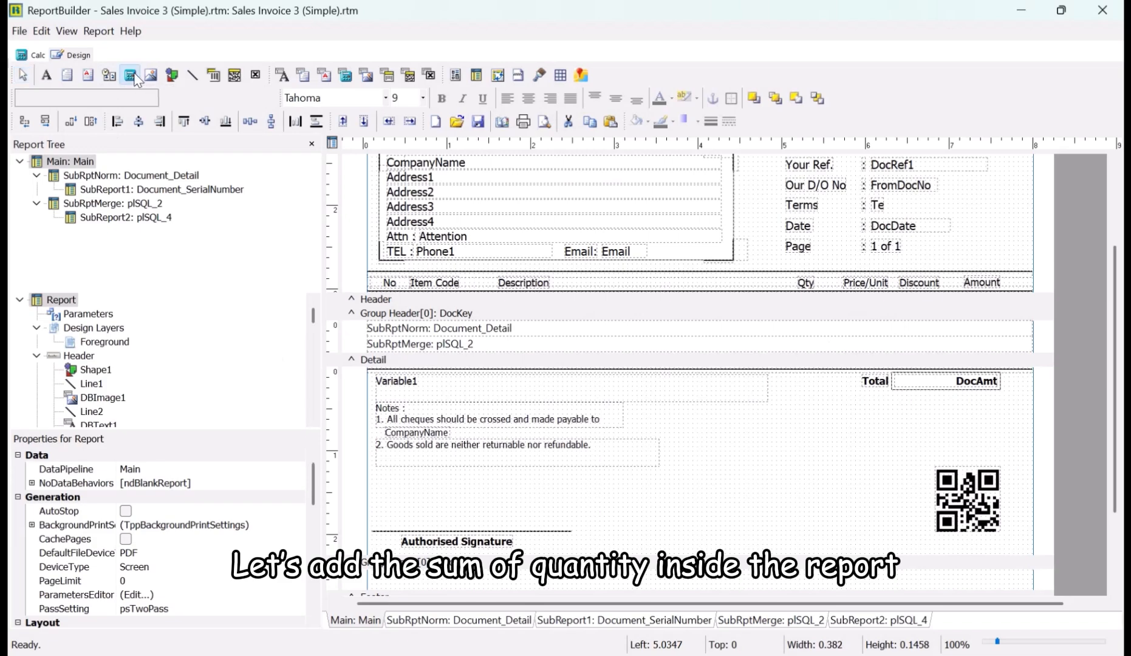
click(789, 382)
drag(313, 482, 315, 523)
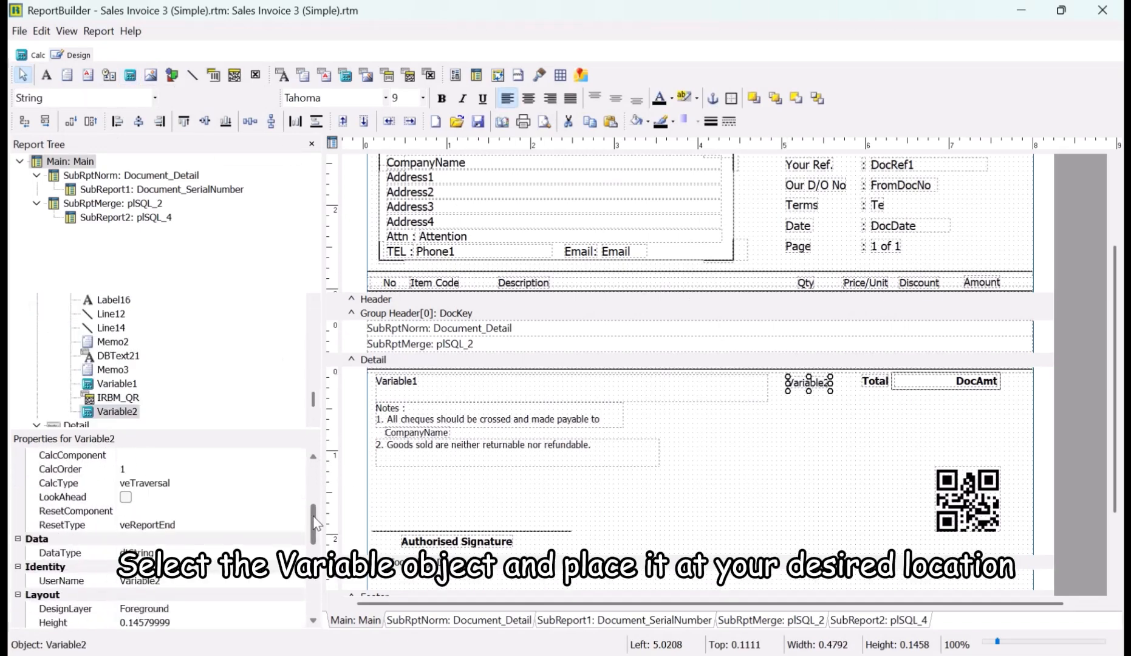
click(248, 579)
text(DocQty)
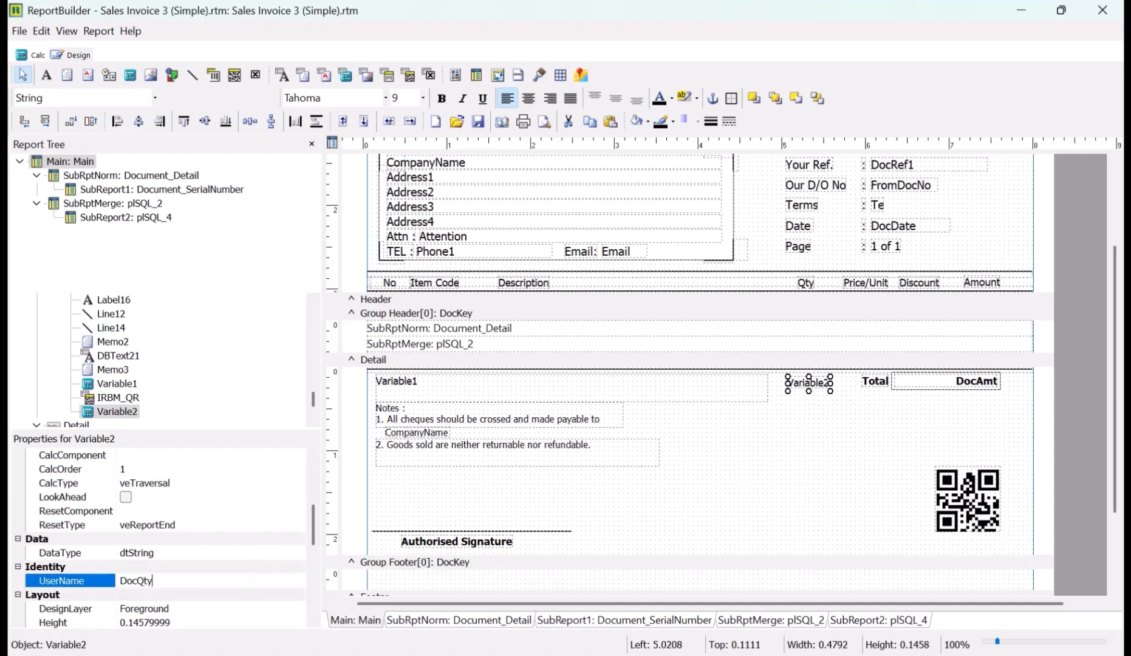
Open the calculations of the DocQty variable and insert the Utility function GetAggregateValue into the code
right_click(799, 385)
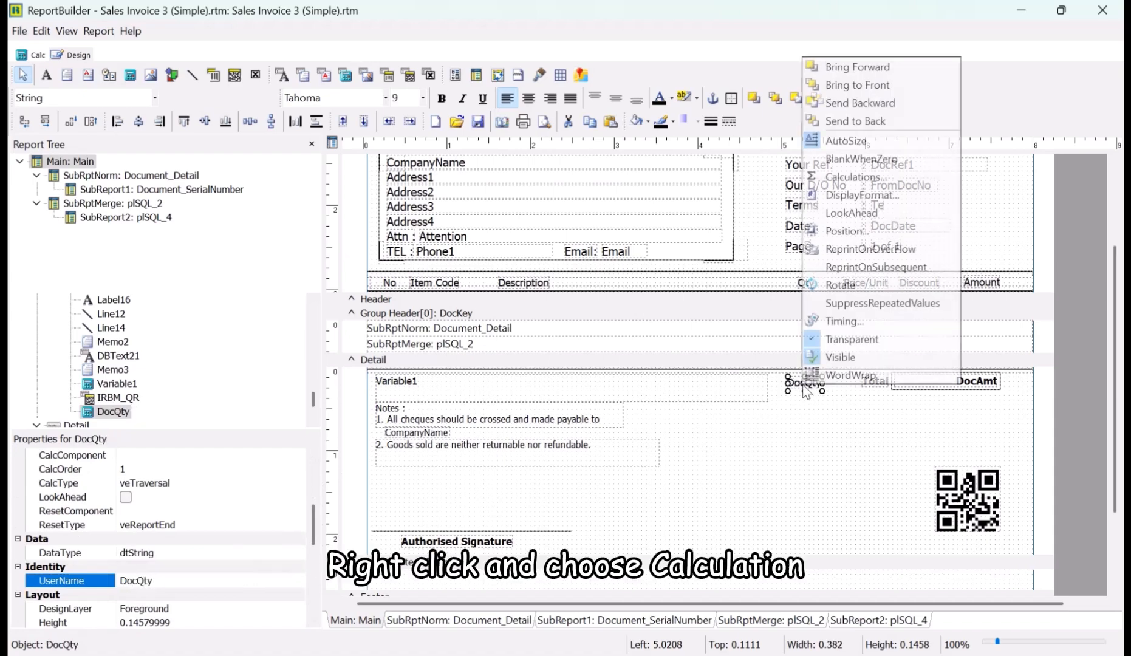
click(907, 187)
click(832, 600)
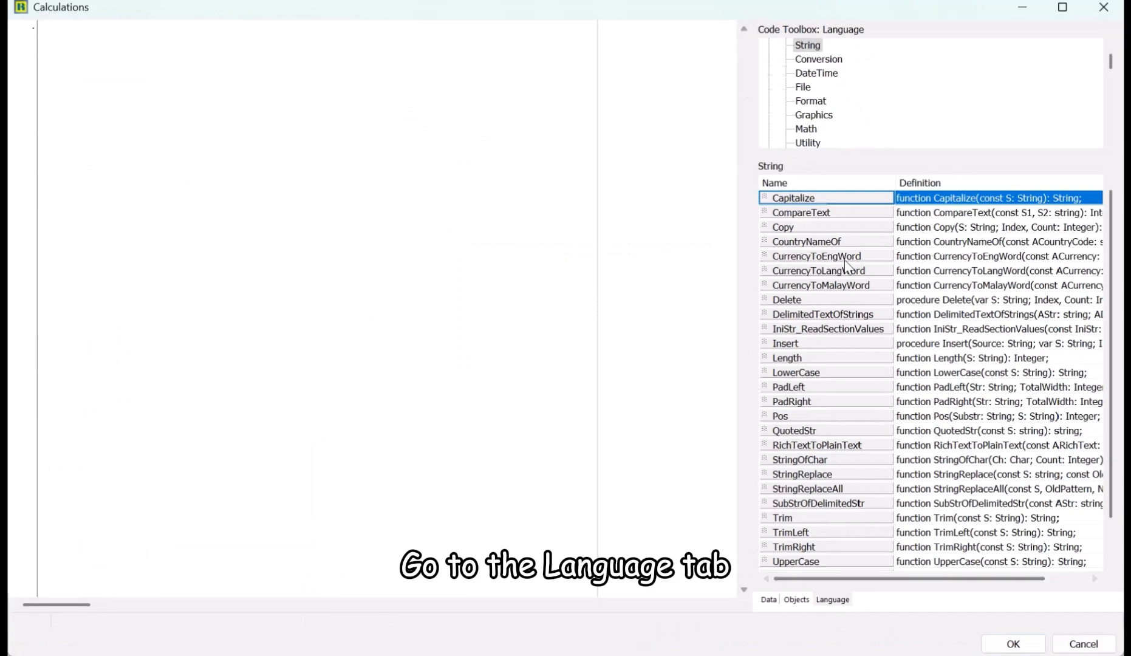
click(817, 145)
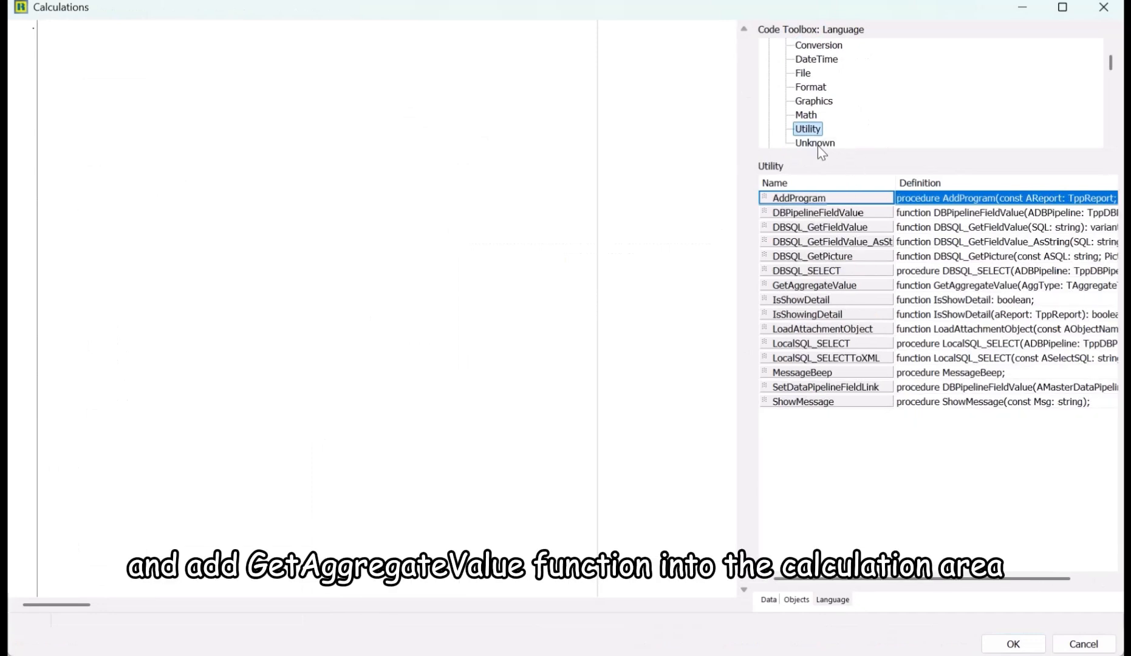
drag(861, 288, 160, 64)
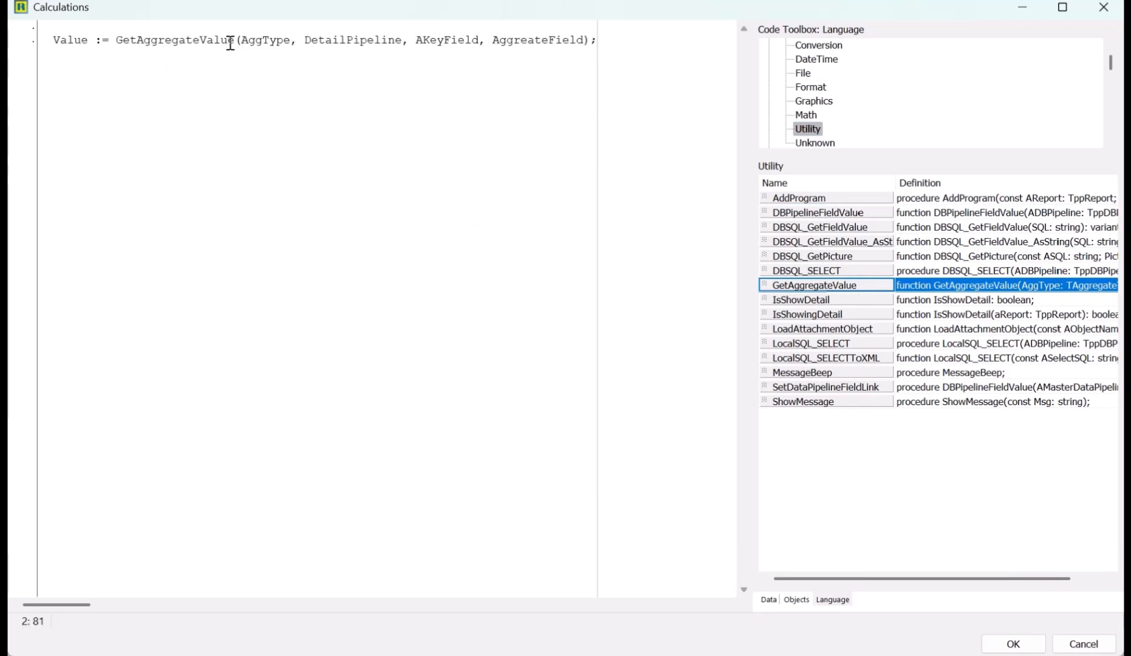
Replace the AggType argument with agSUM and the DetailPipeline argument with Document_Detail in the GetAggregateValue call
drag(241, 40, 289, 36)
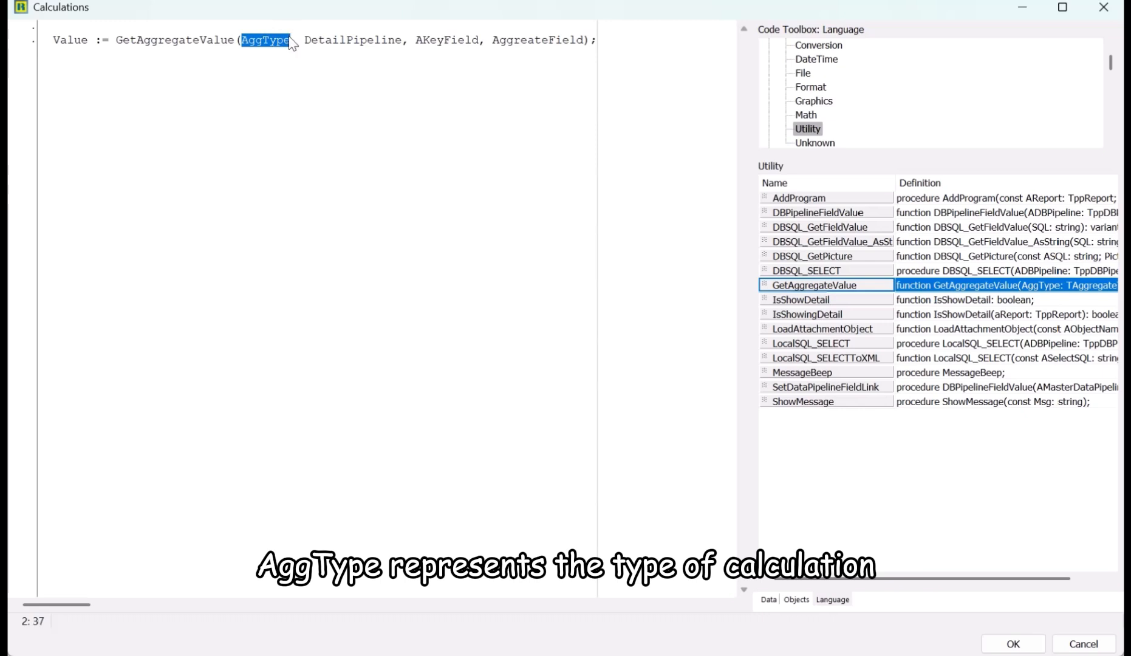
text(ag)
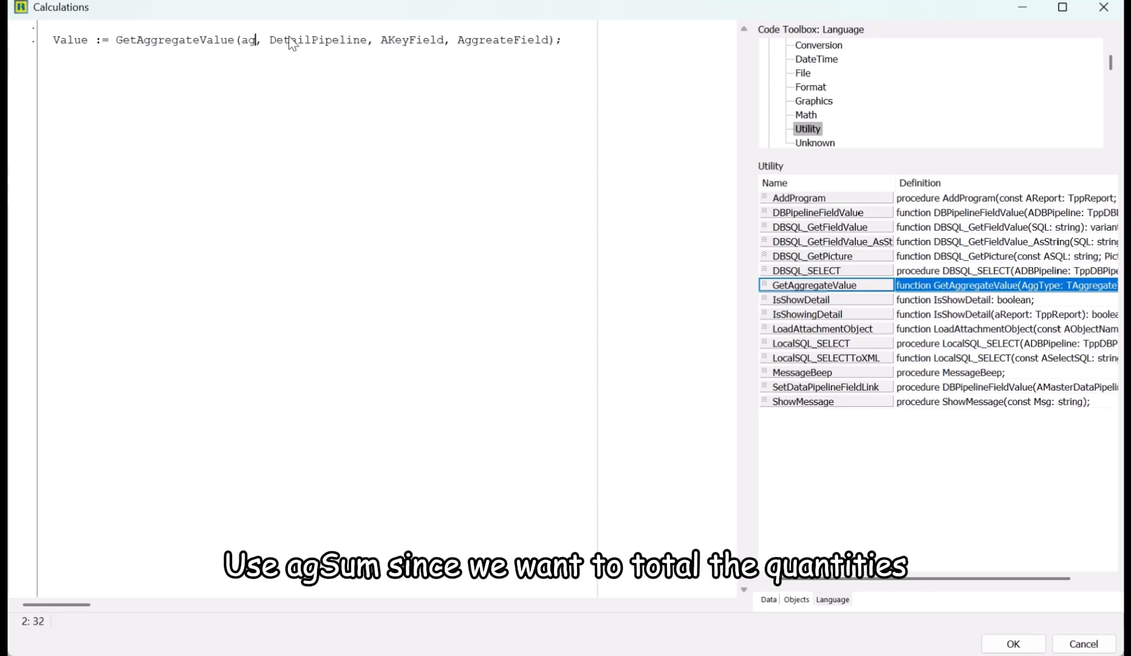
text(SUM)
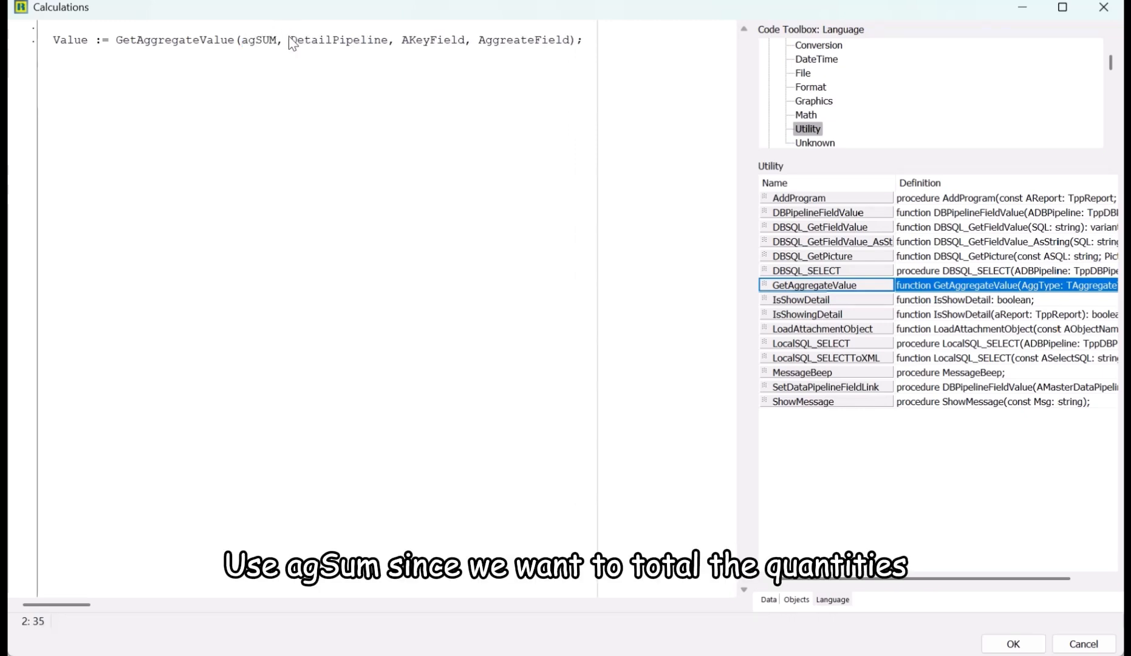
click(768, 599)
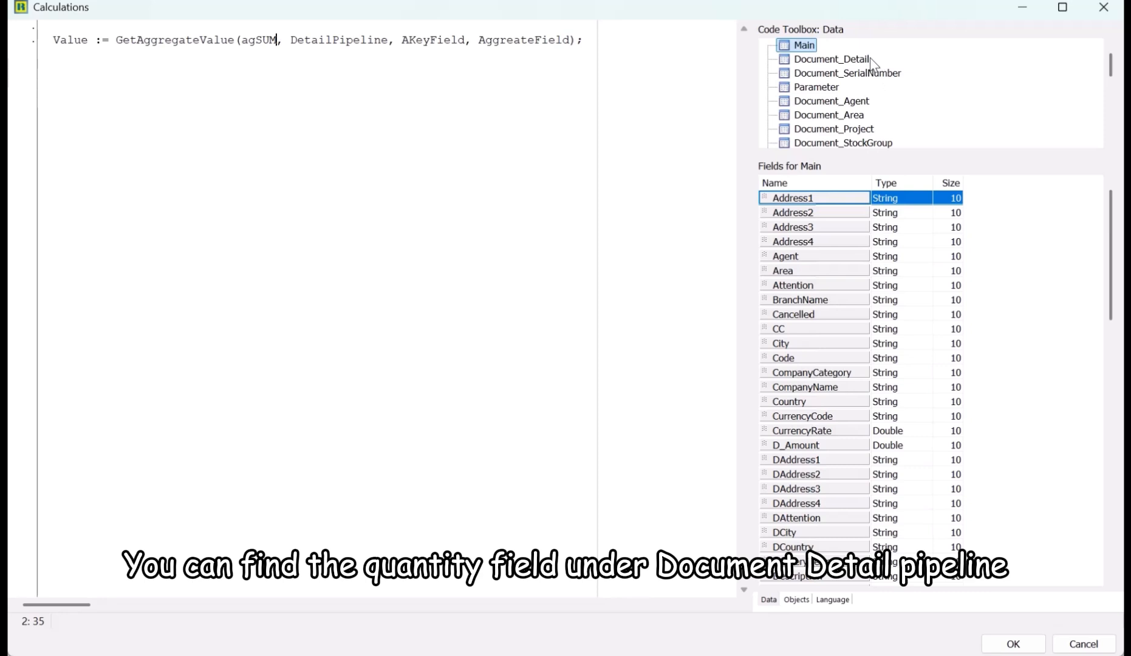
click(850, 59)
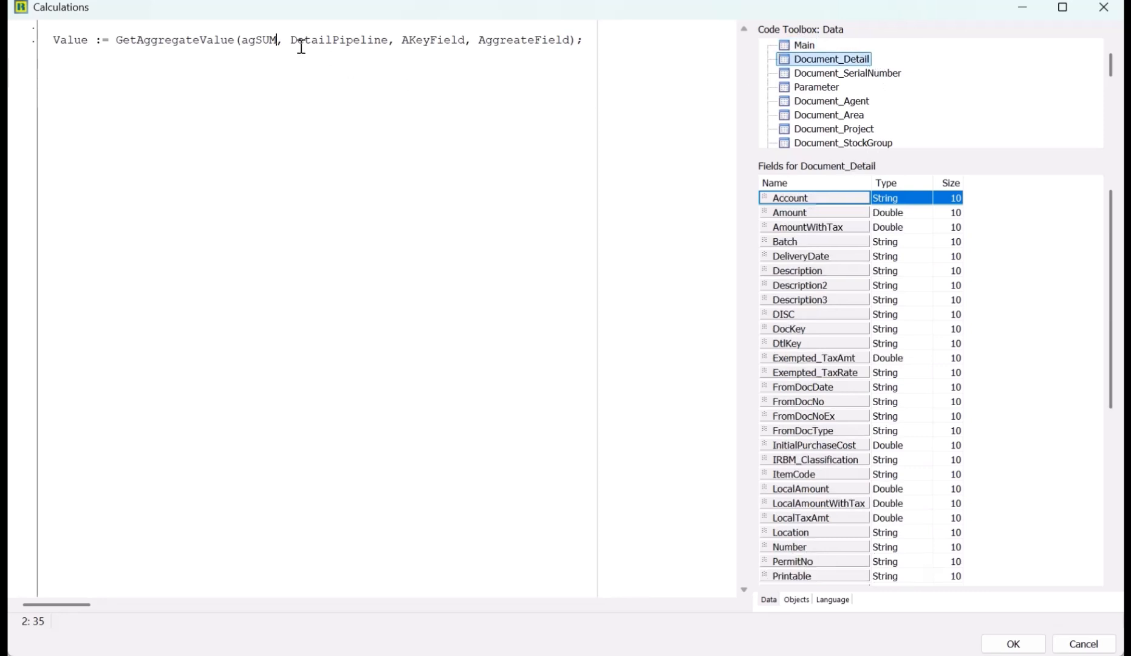
drag(300, 41, 384, 38)
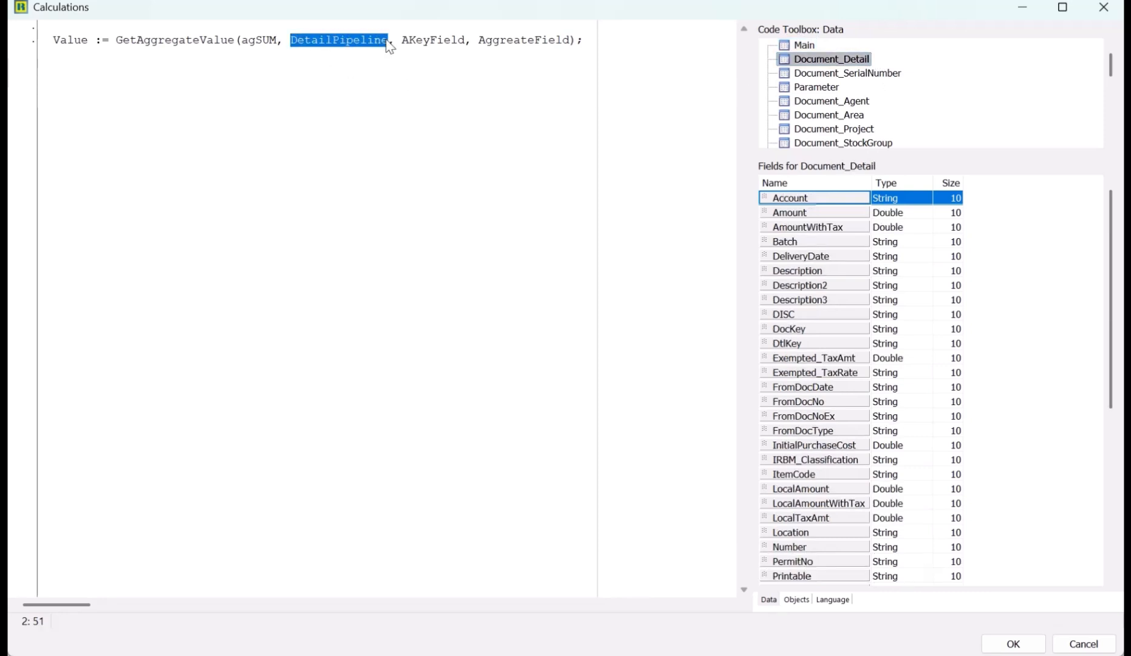
text(Document_Det)
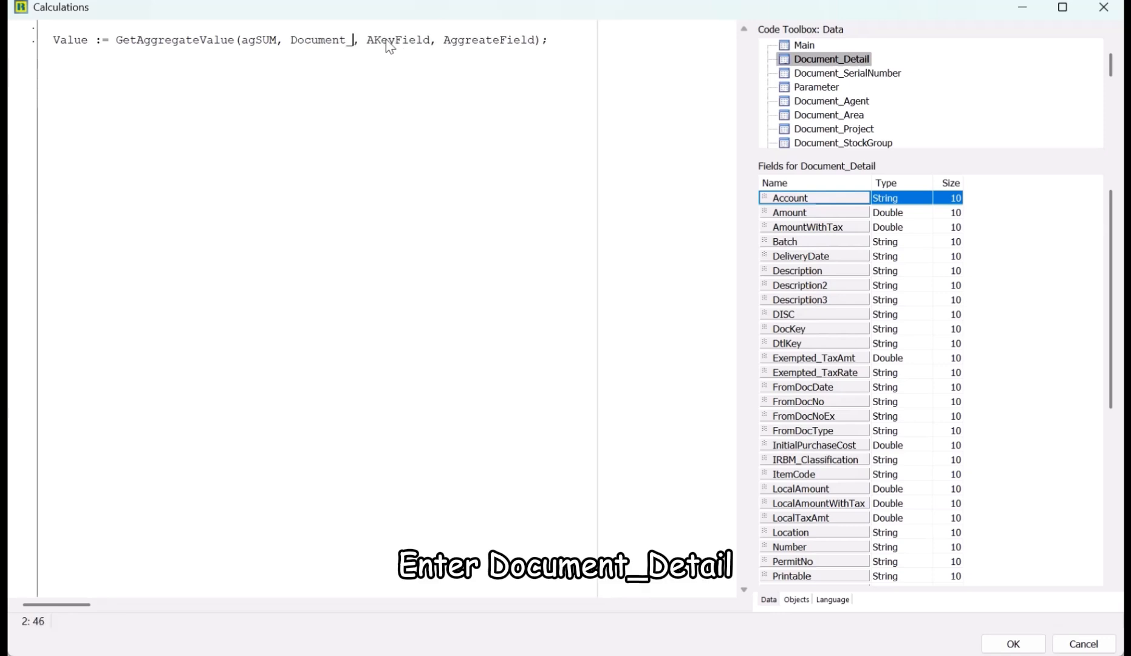
text(ail)
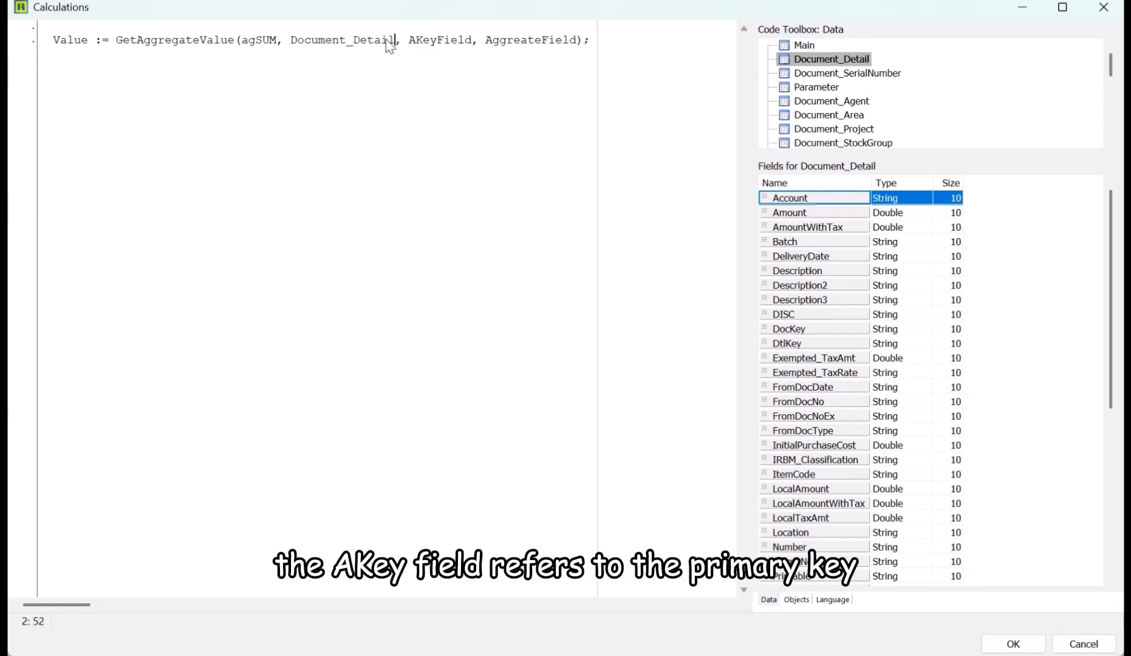
Replace the key field argument with 'DocKey' and the aggregate field argument with 'Qty', and compile the calculation
click(811, 328)
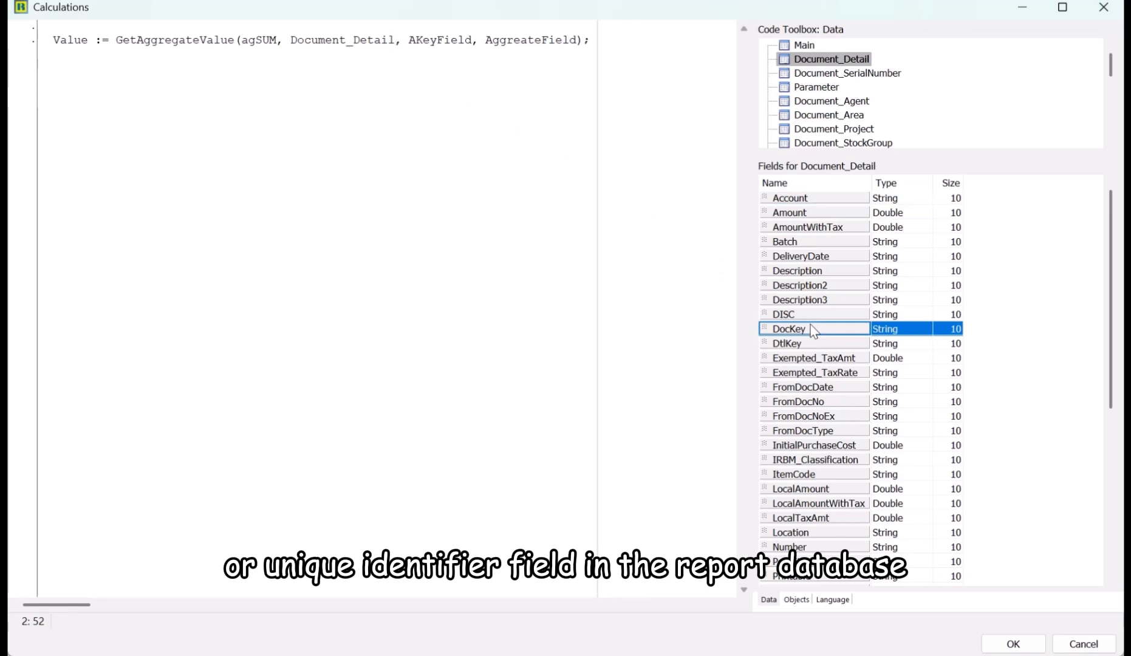
drag(413, 40, 472, 40)
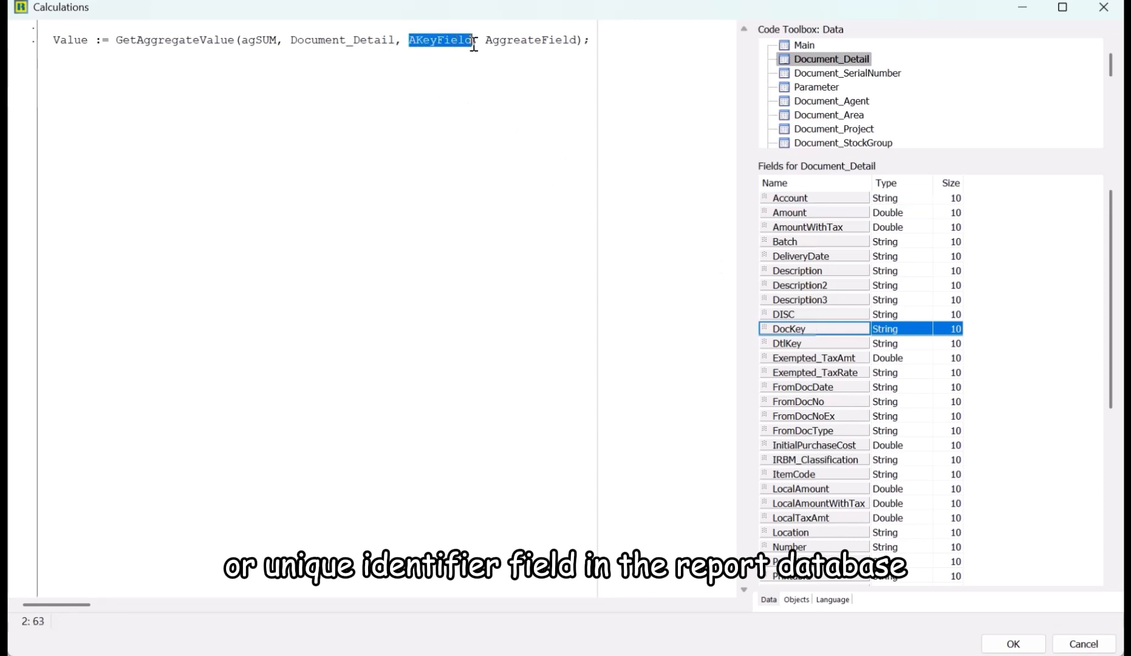
text('DocKey')
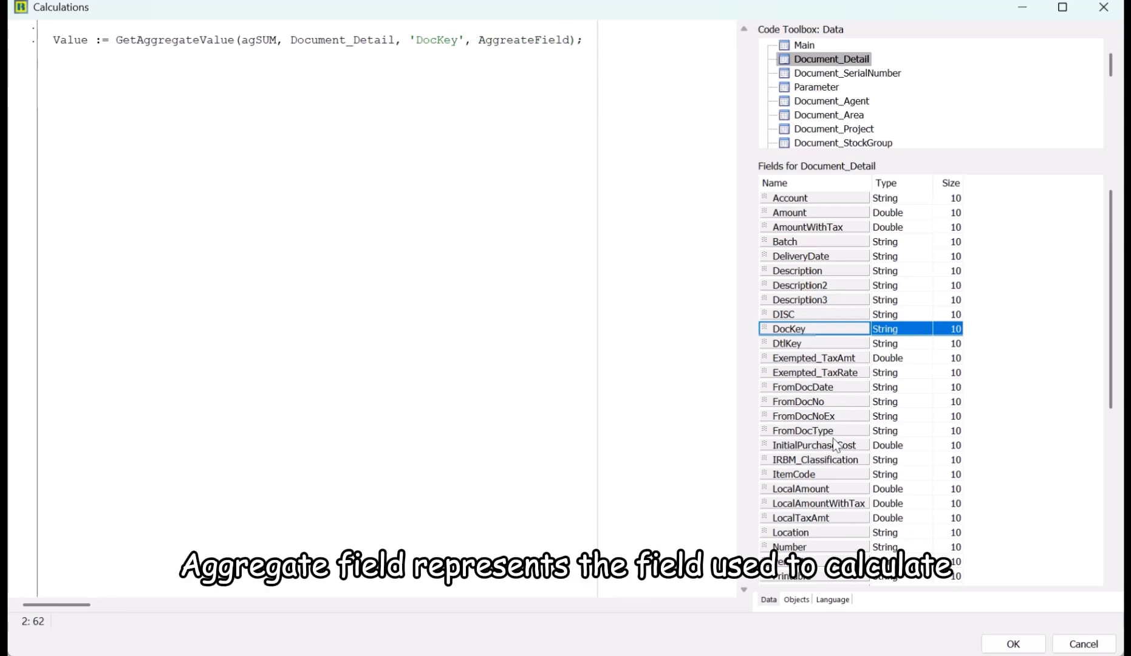
scroll(838, 446, down, 2)
click(853, 519)
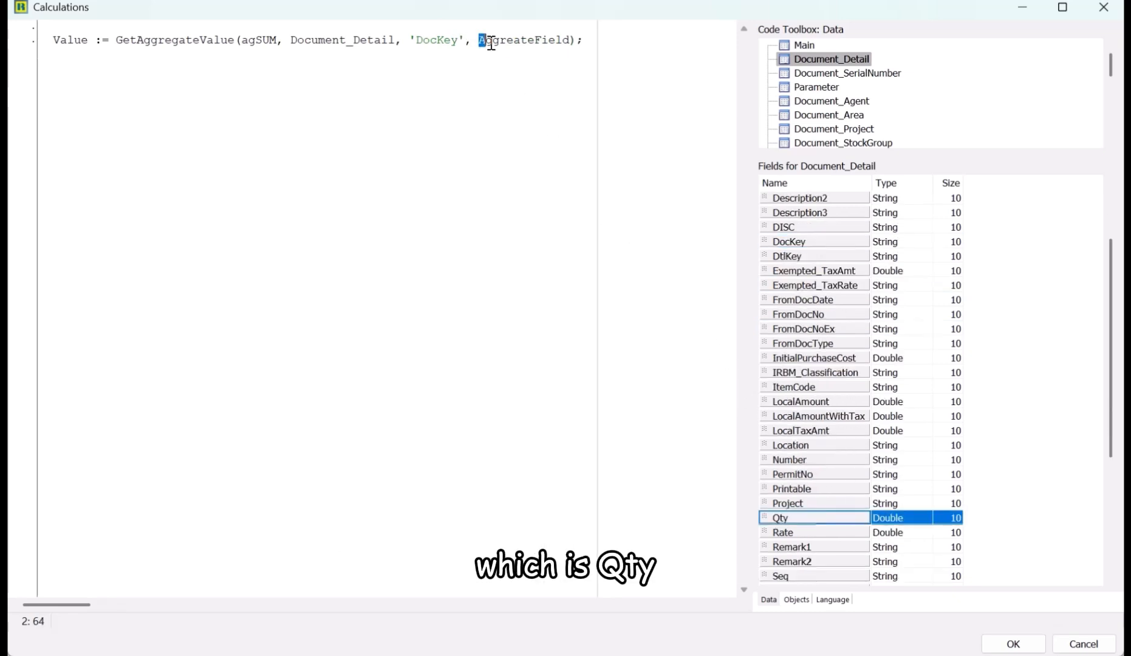
drag(479, 40, 571, 52)
text('Qty)
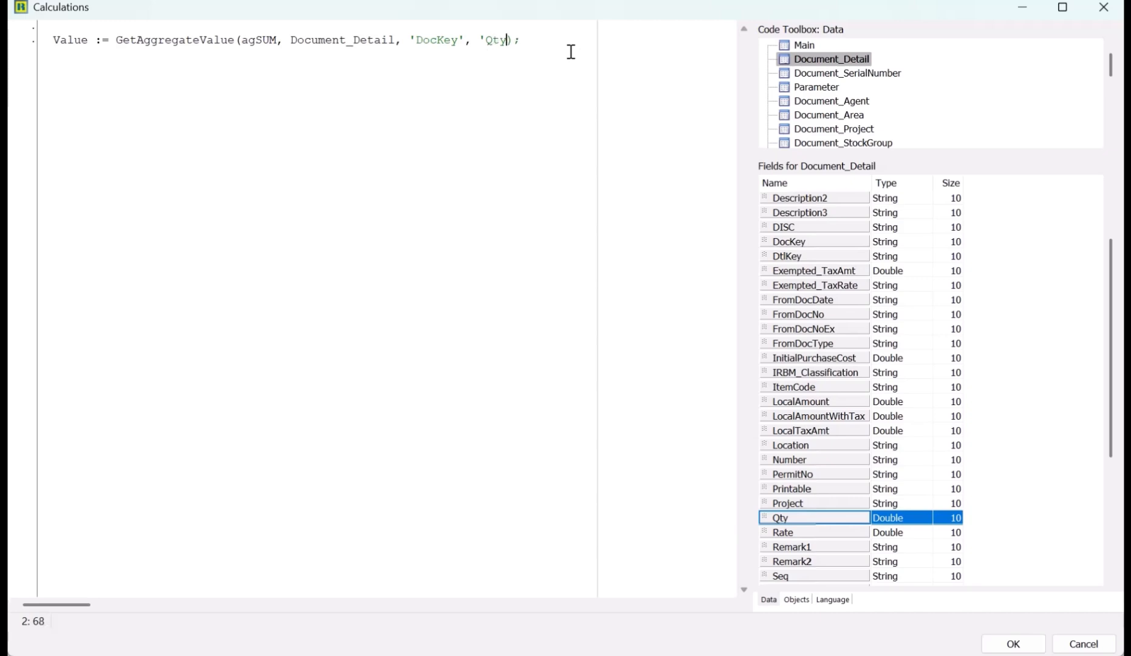
text(')
right_click(545, 222)
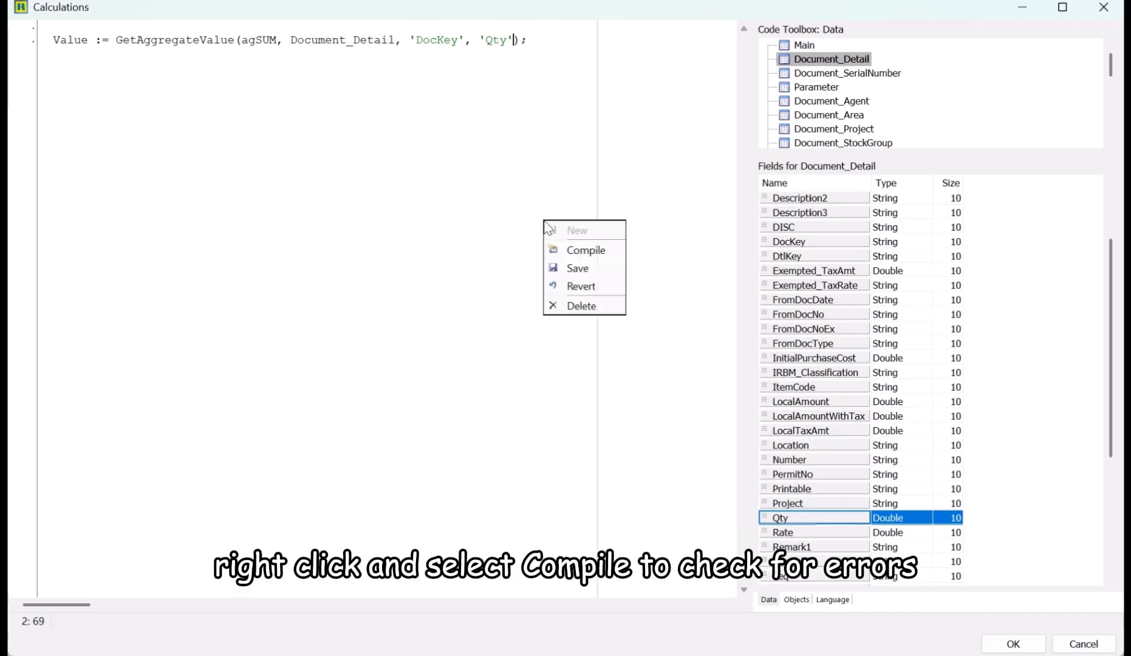
click(605, 250)
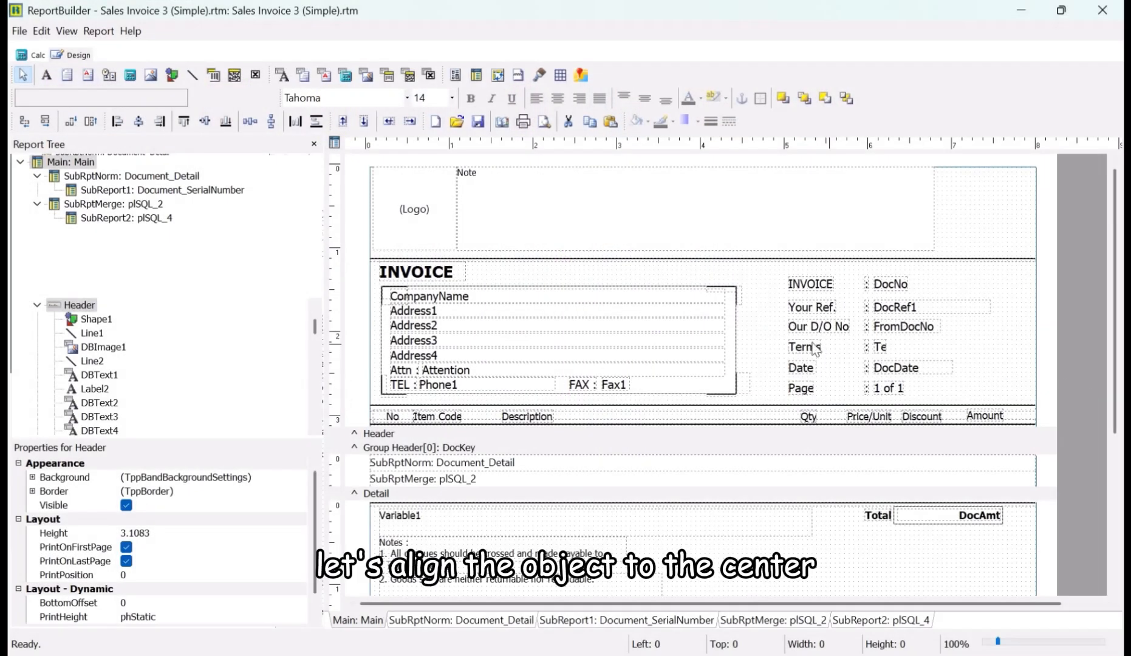
Center the large INVOICE title horizontally in the header band
click(463, 279)
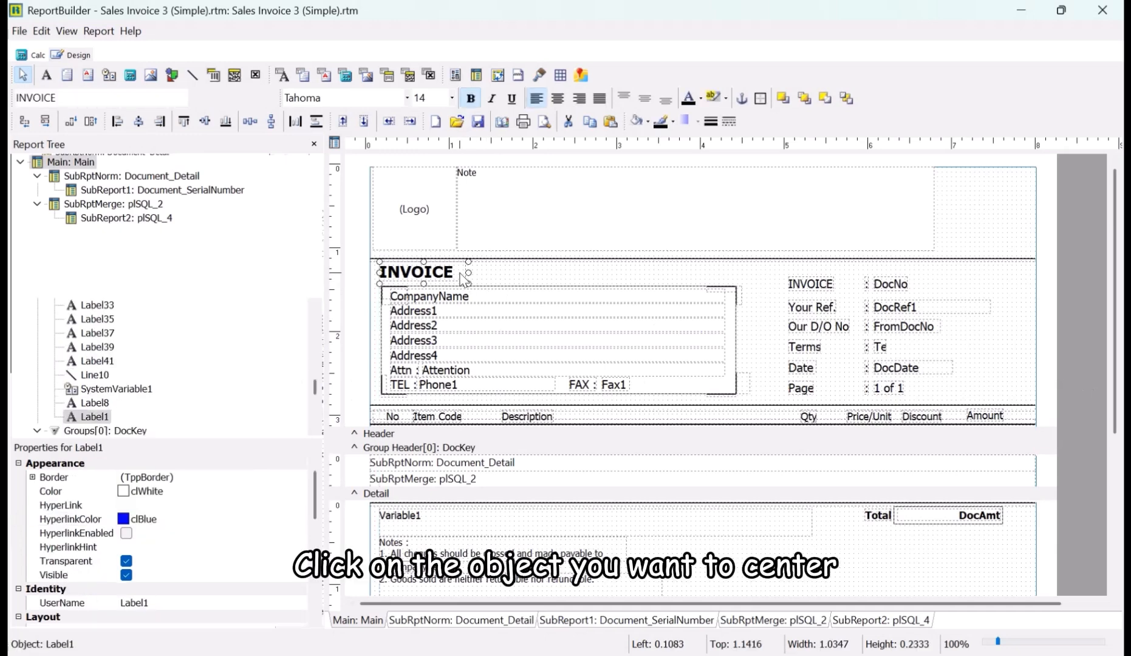
click(302, 128)
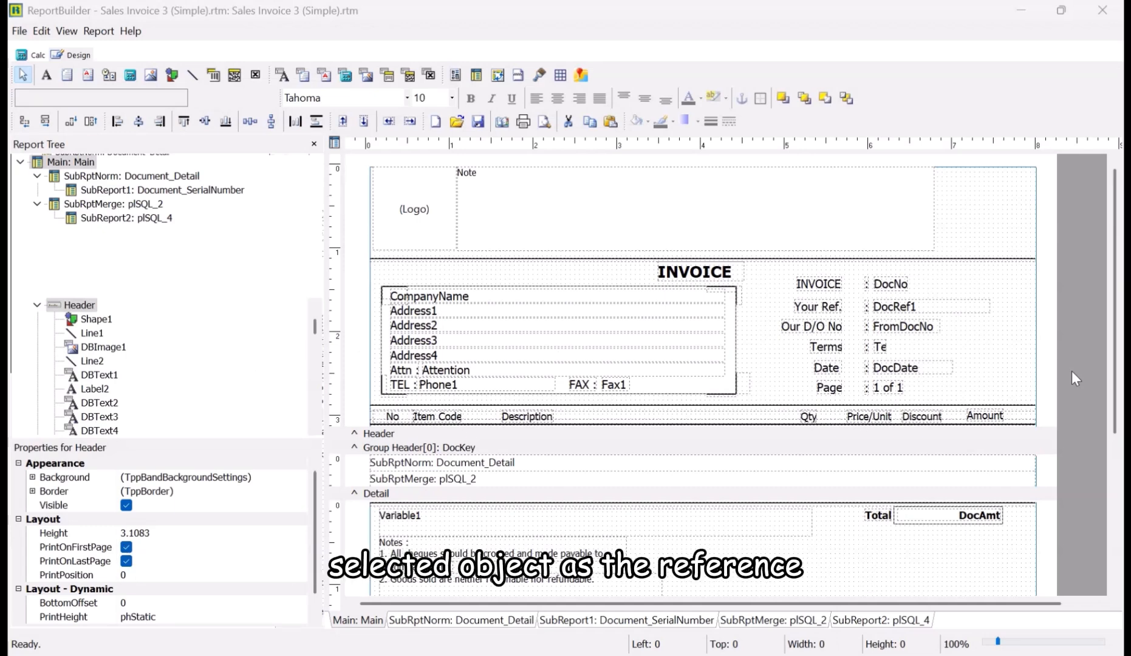
Left-align the Your Ref., Our D/O No, Terms, Date and Page labels using the small INVOICE label as the reference
click(831, 286)
shift+click(826, 312)
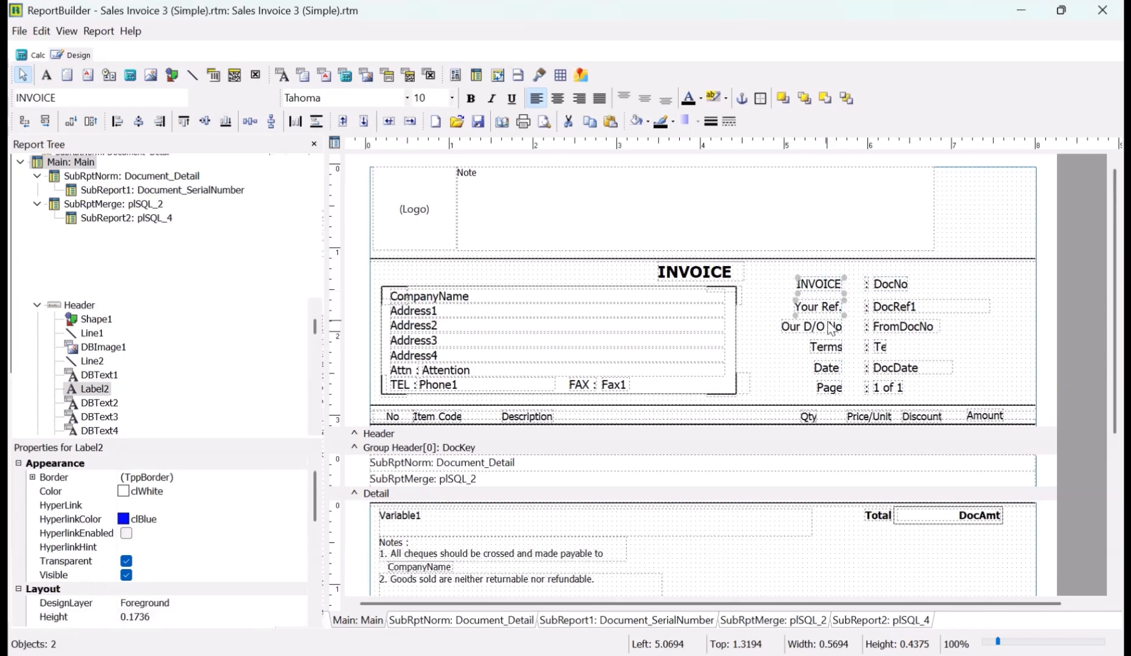
shift+click(830, 328)
shift+click(838, 343)
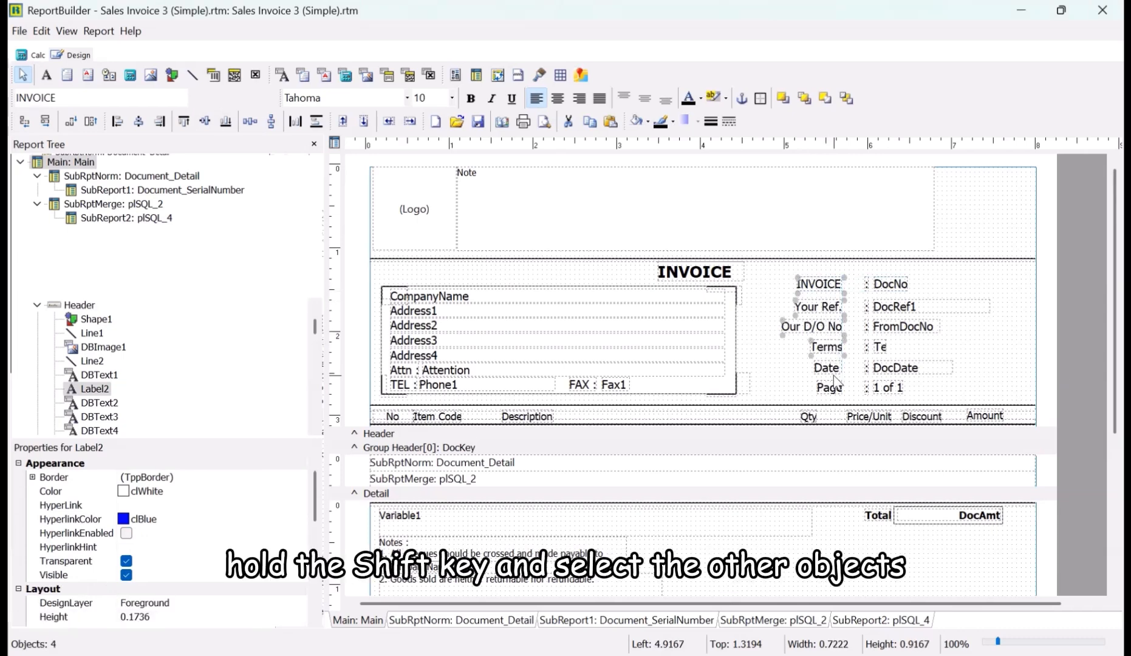
shift+click(834, 371)
shift+click(836, 391)
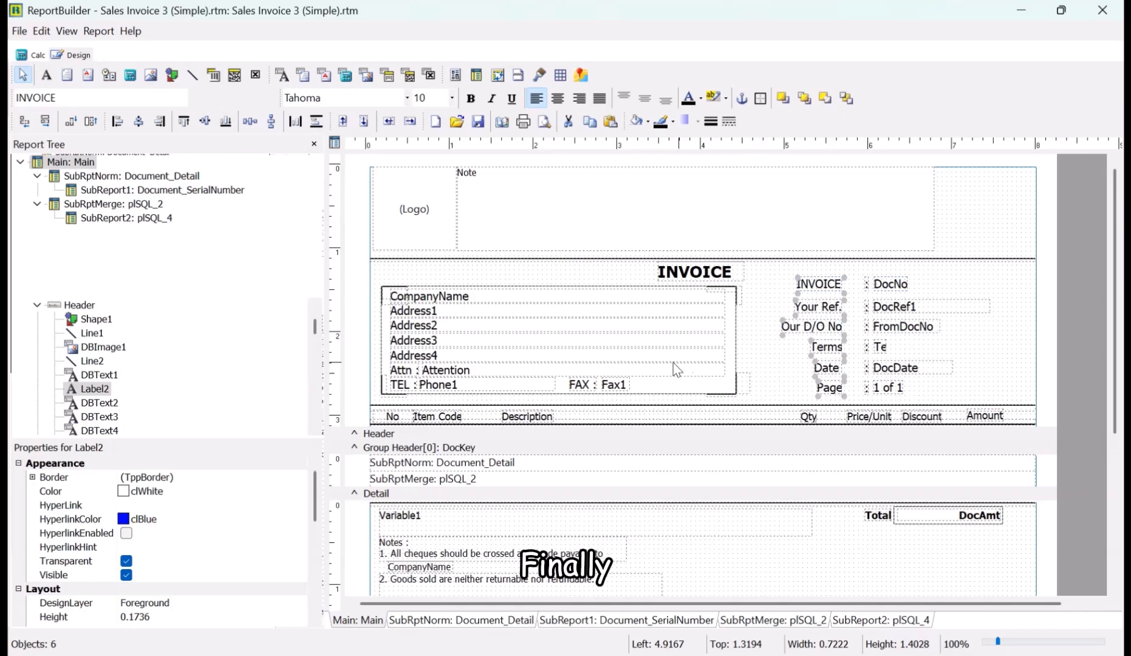
click(118, 123)
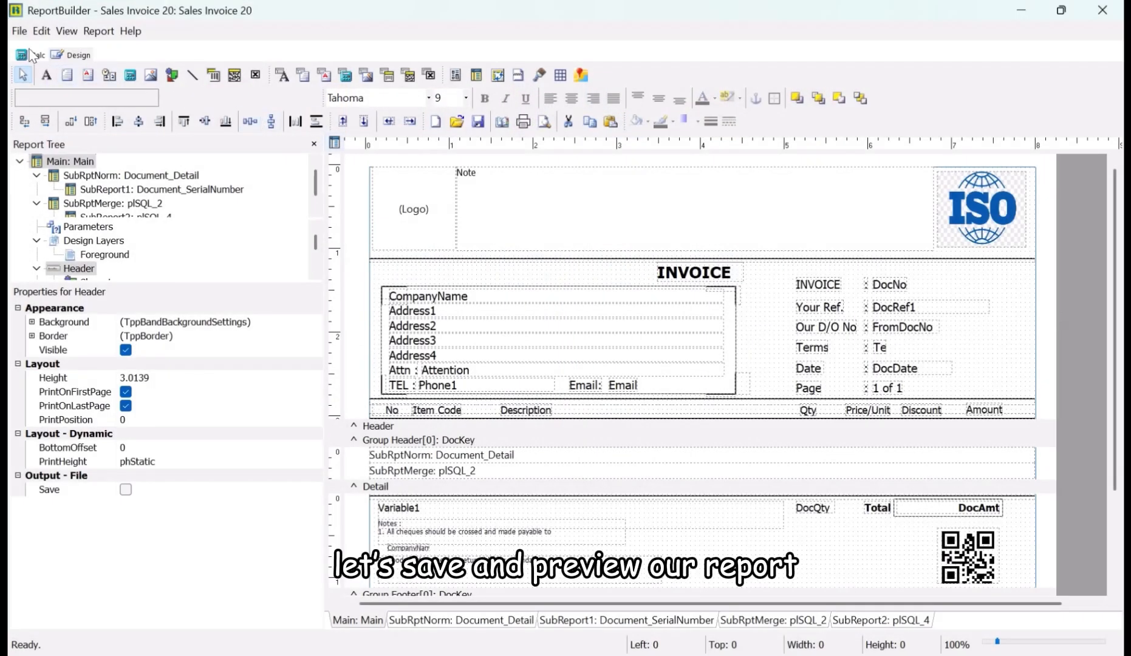
Save the report under the new name RTM Simple Invoice
click(19, 30)
click(74, 124)
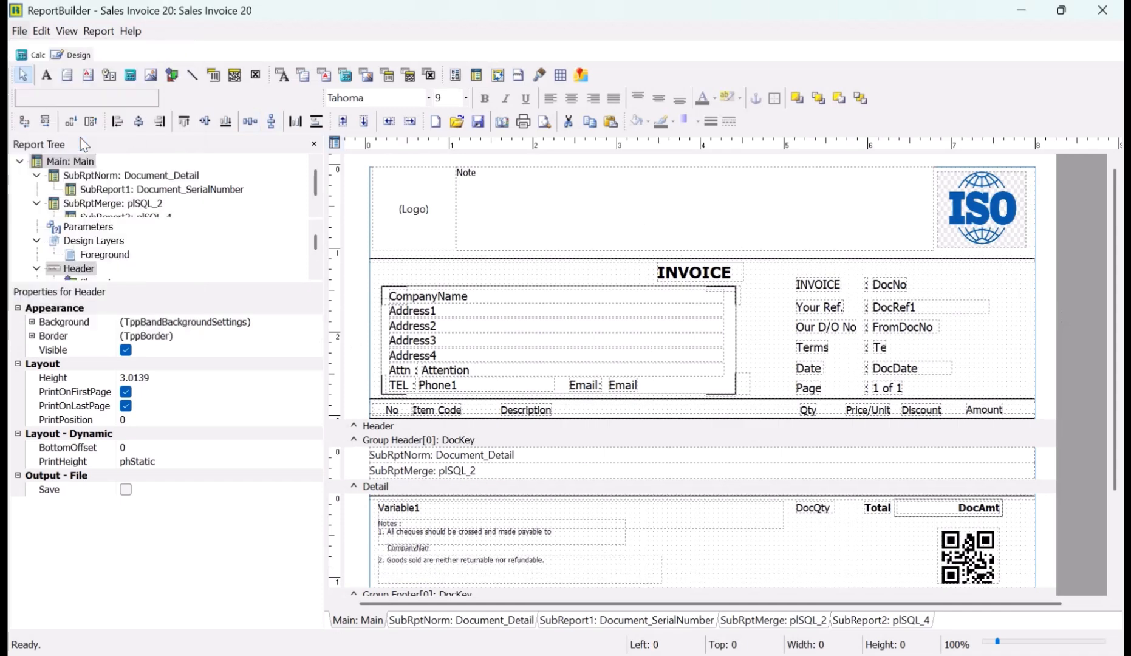
text(RTM )
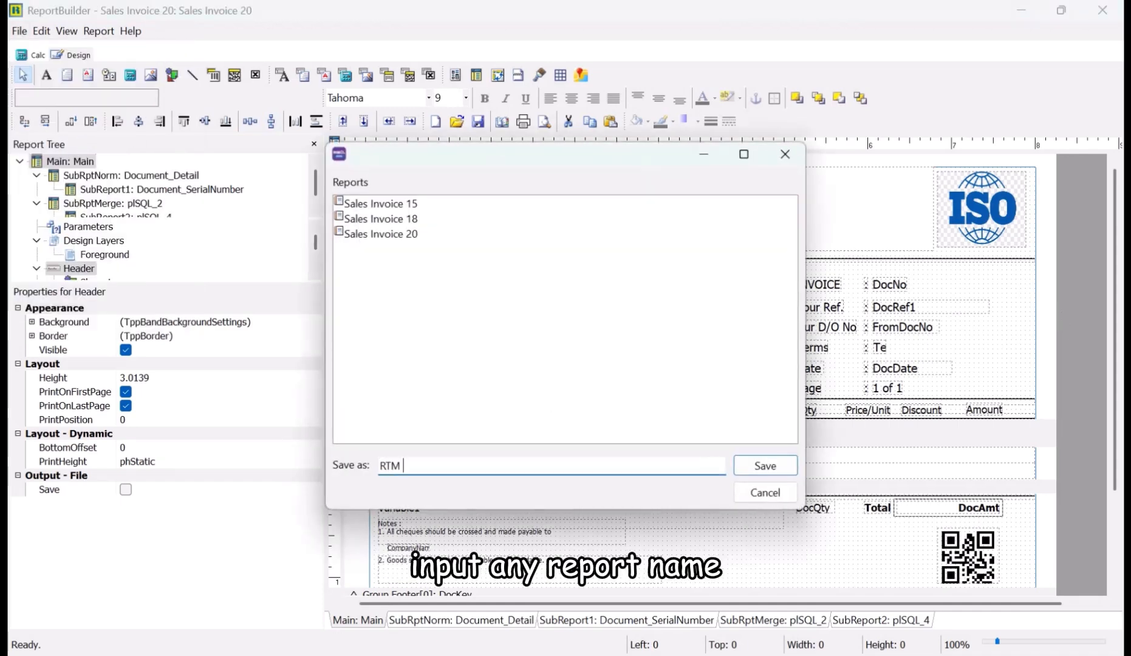
text(Simple Invoice)
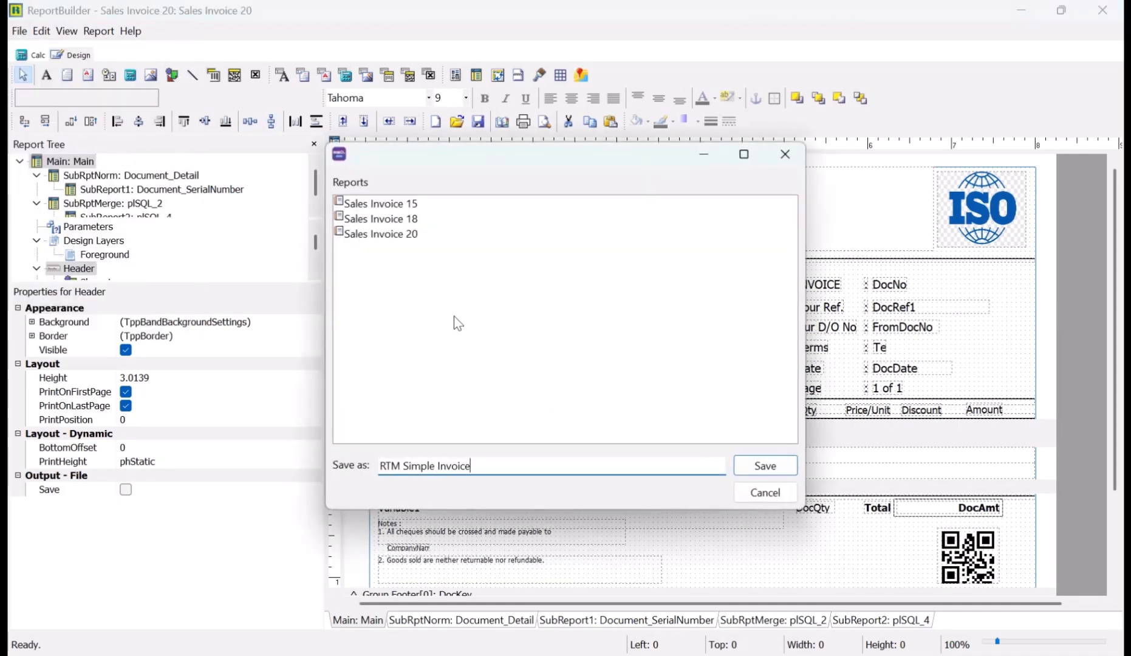
click(777, 464)
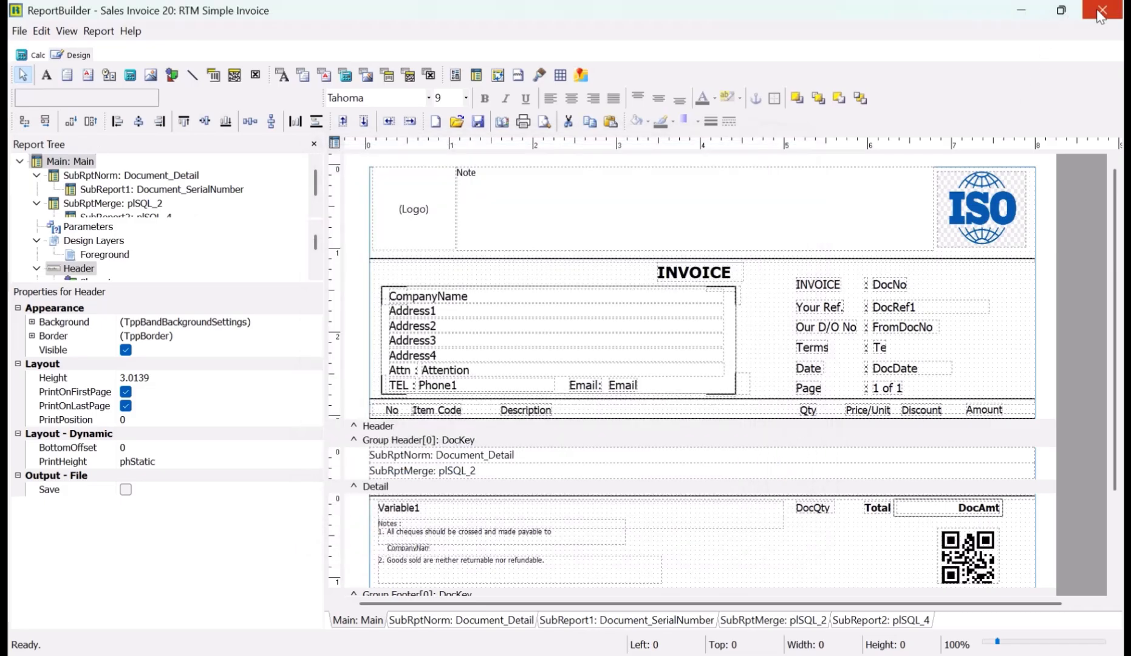
Close the report designer and preview the open invoice in SQL Account with the RTM Simple Invoice report
click(1100, 17)
click(1100, 83)
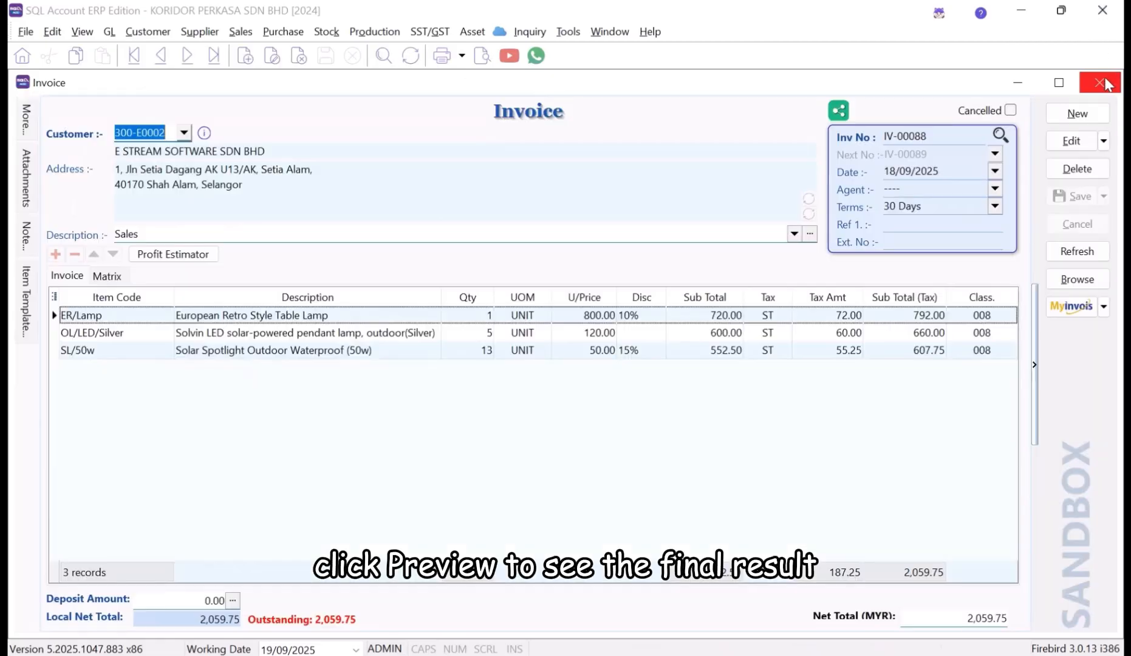
click(485, 61)
click(652, 433)
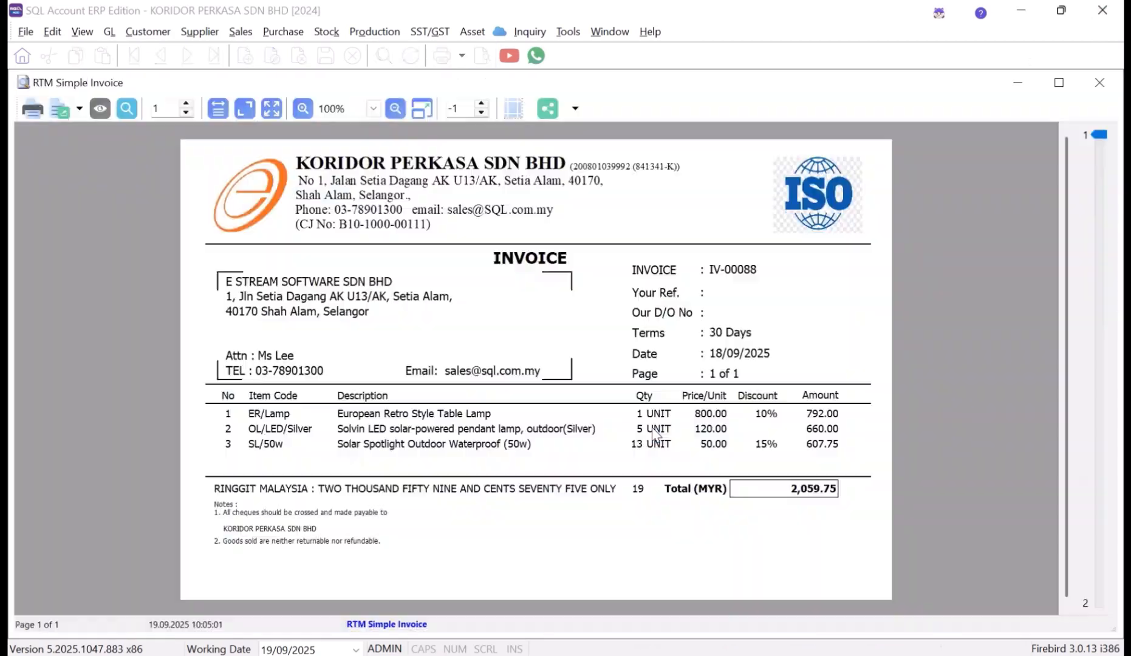